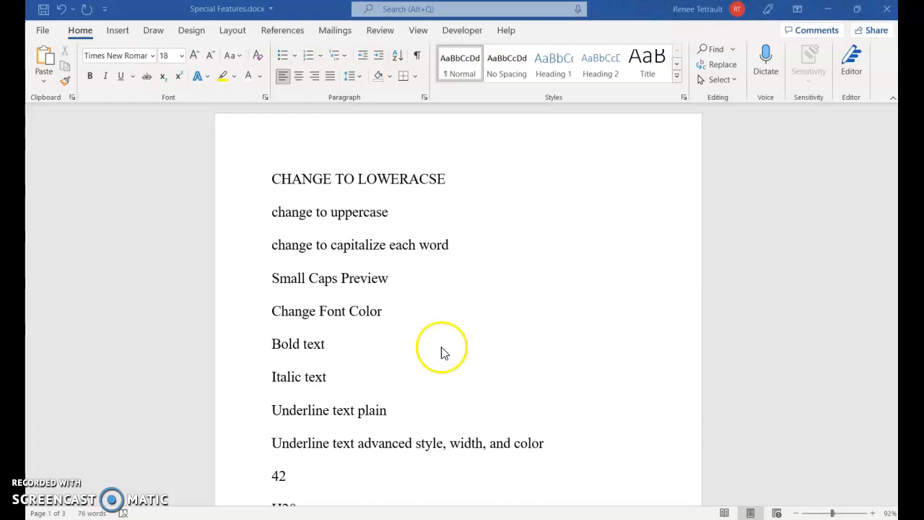
# Create a new blank document in two different ways, closing each one again to return to Special Features.docx.
pyautogui.click(45, 34)
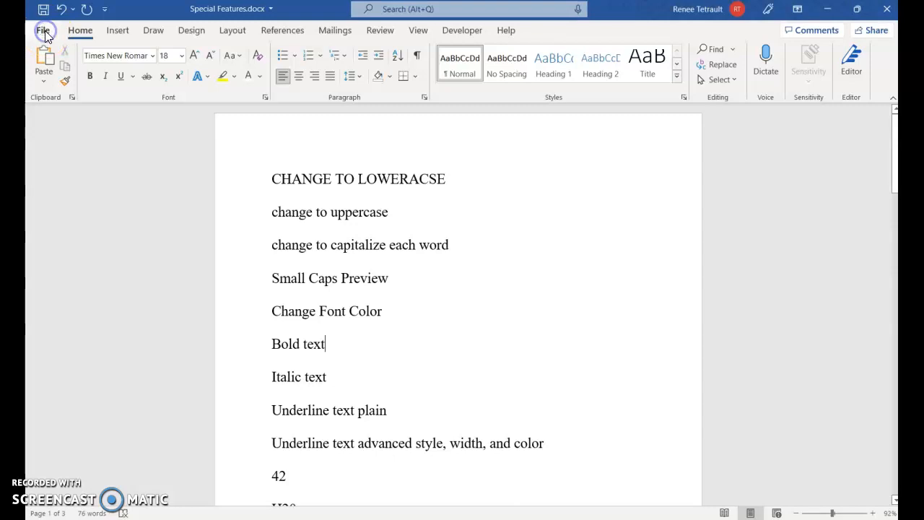
pyautogui.click(44, 30)
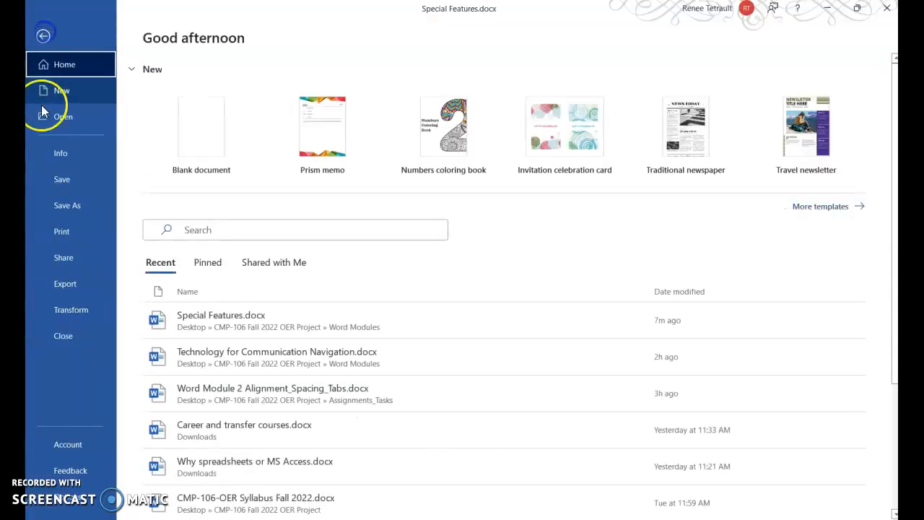
pyautogui.click(63, 93)
pyautogui.click(223, 161)
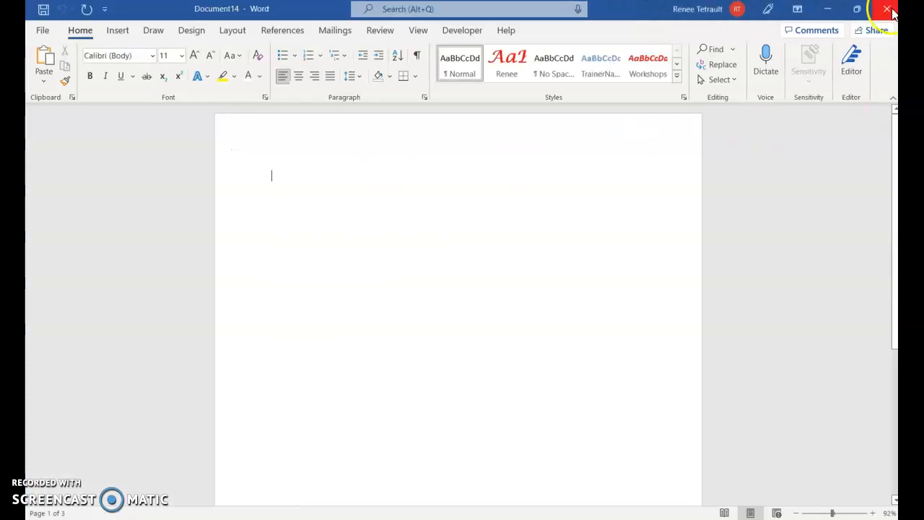
pyautogui.click(888, 9)
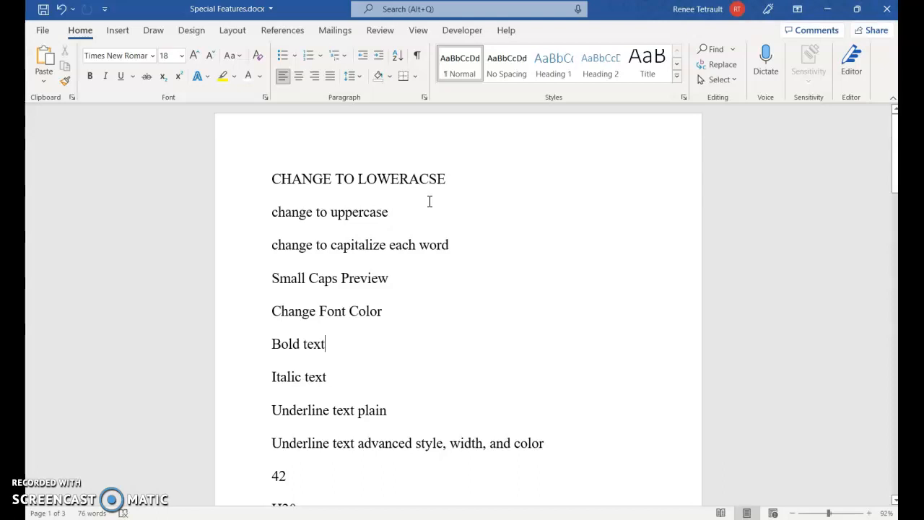
pyautogui.hotkey('ctrl', 'n')
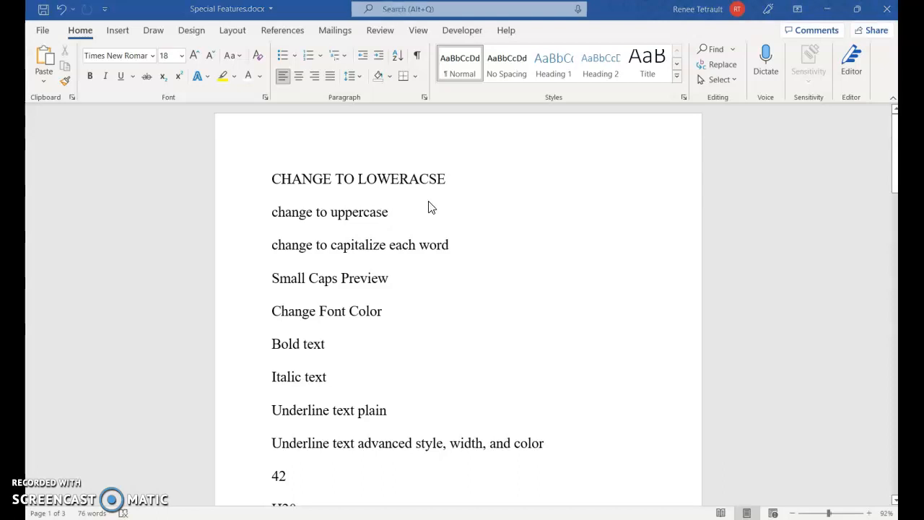
pyautogui.click(888, 9)
# Pin Special Features.docx in the list of recent documents and unpin it again.
pyautogui.click(43, 30)
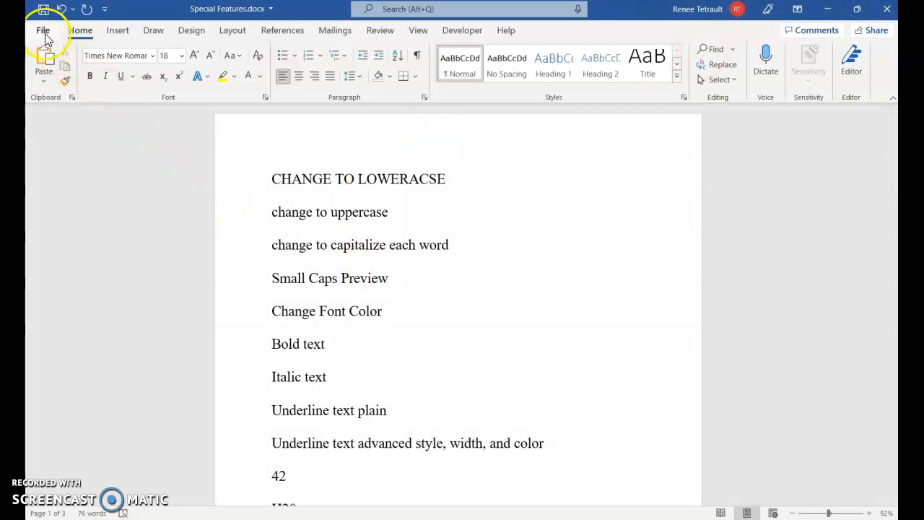
pyautogui.click(49, 119)
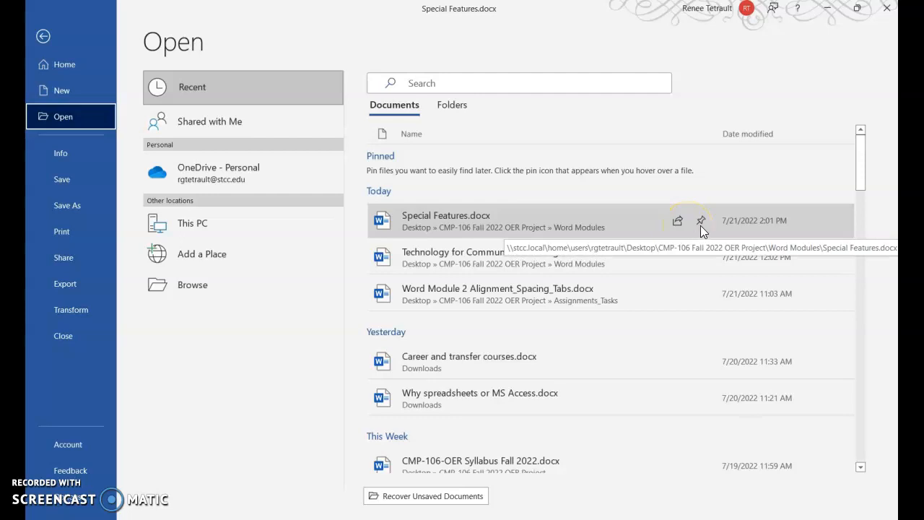
pyautogui.click(701, 222)
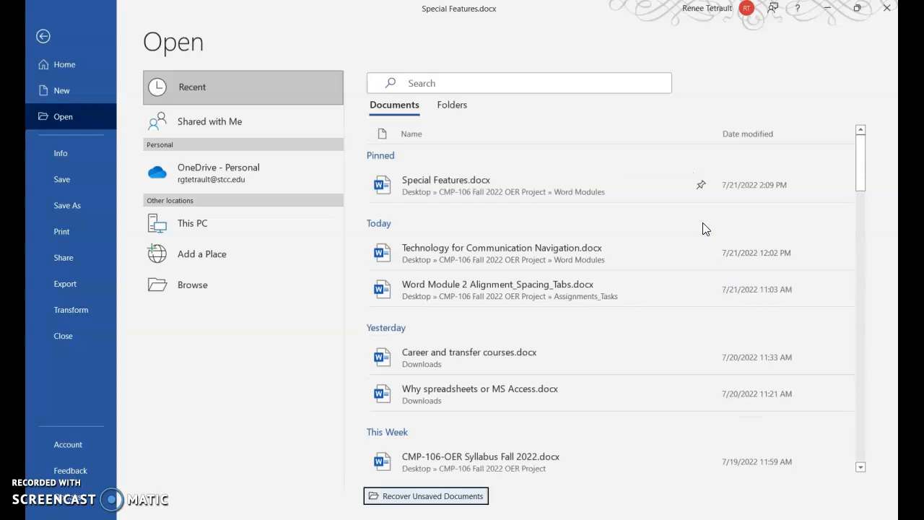
pyautogui.click(705, 186)
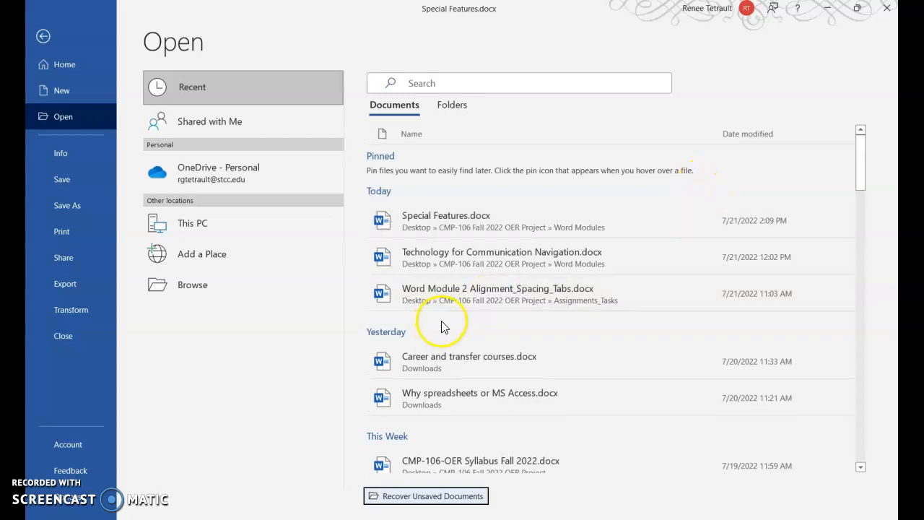
# Look at the Resumes and Cover Letters templates for new documents and return to the template overview.
pyautogui.click(49, 94)
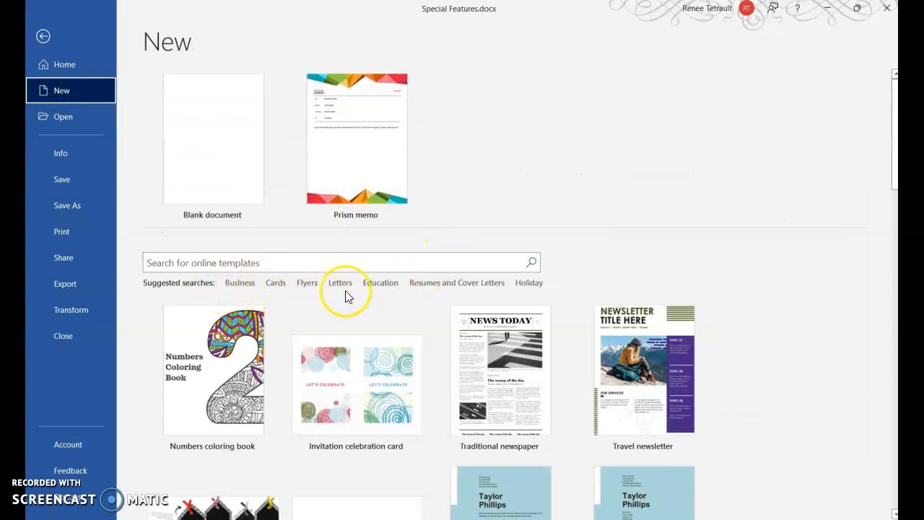
pyautogui.click(441, 286)
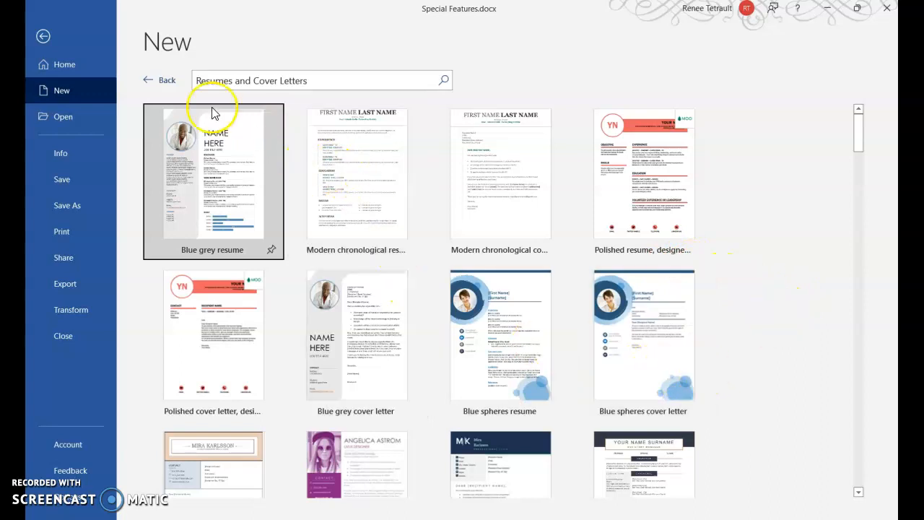
pyautogui.click(158, 81)
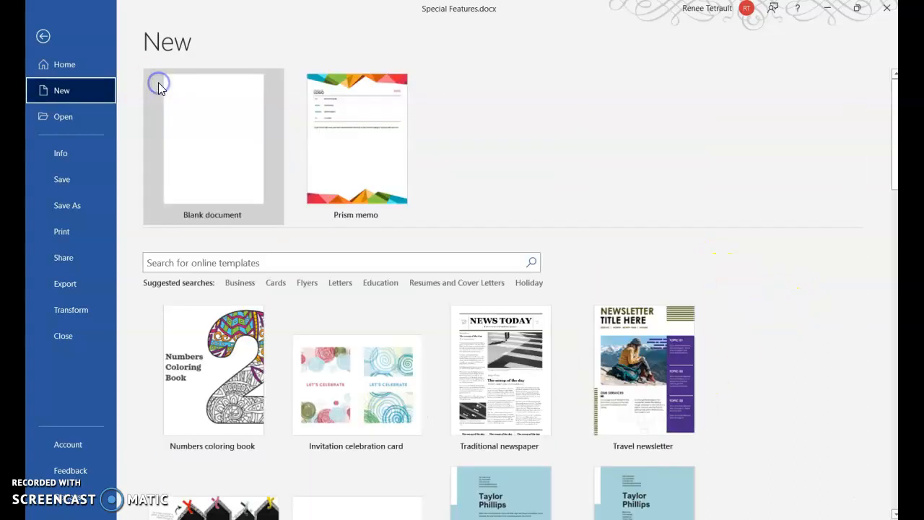
# Browse the Holiday templates for new documents and return to the template overview.
pyautogui.click(531, 282)
pyautogui.click(747, 355)
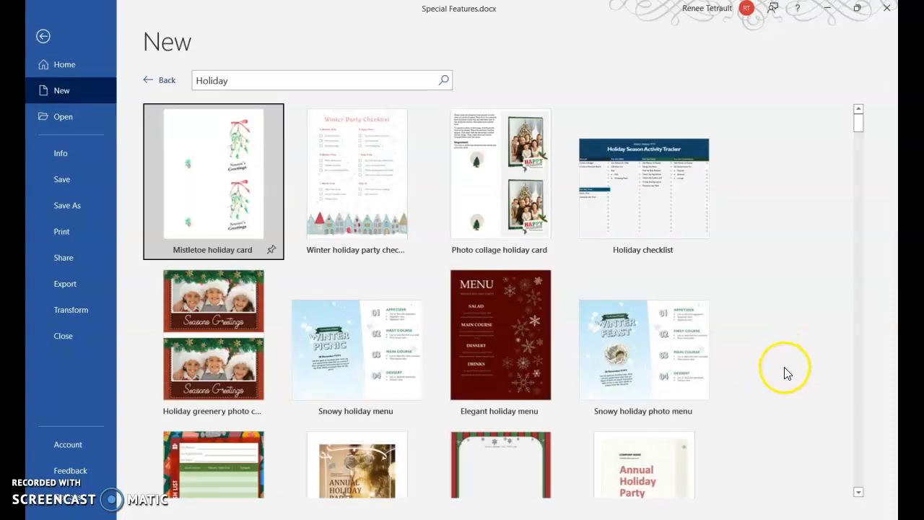
pyautogui.scroll(-1, 786, 369)
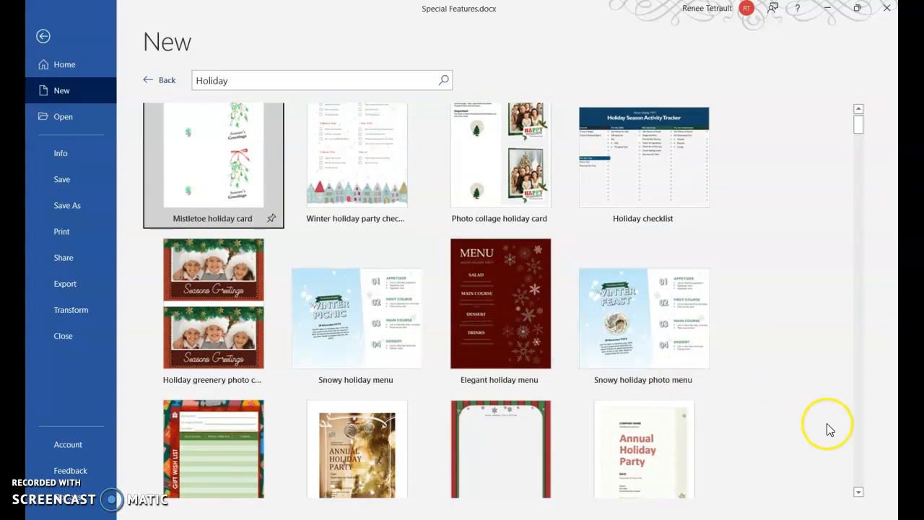
pyautogui.scroll(-3, 811, 425)
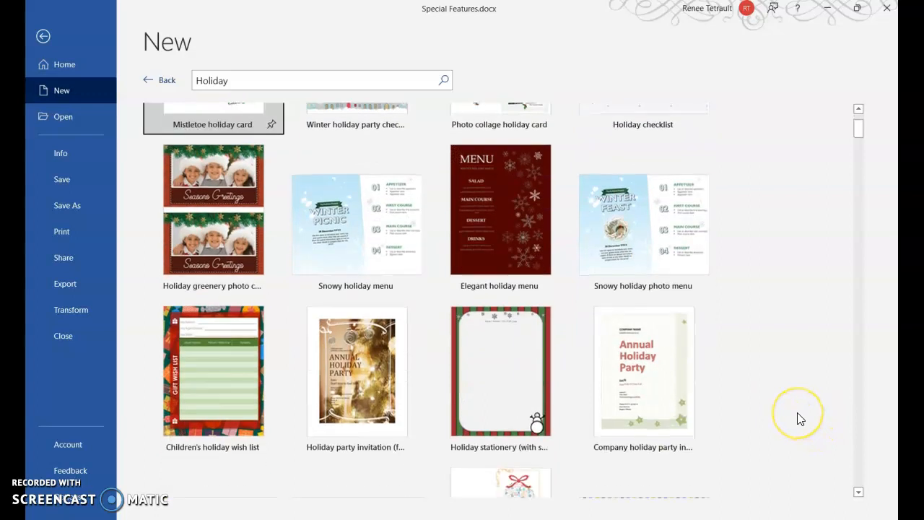
pyautogui.scroll(4, 800, 418)
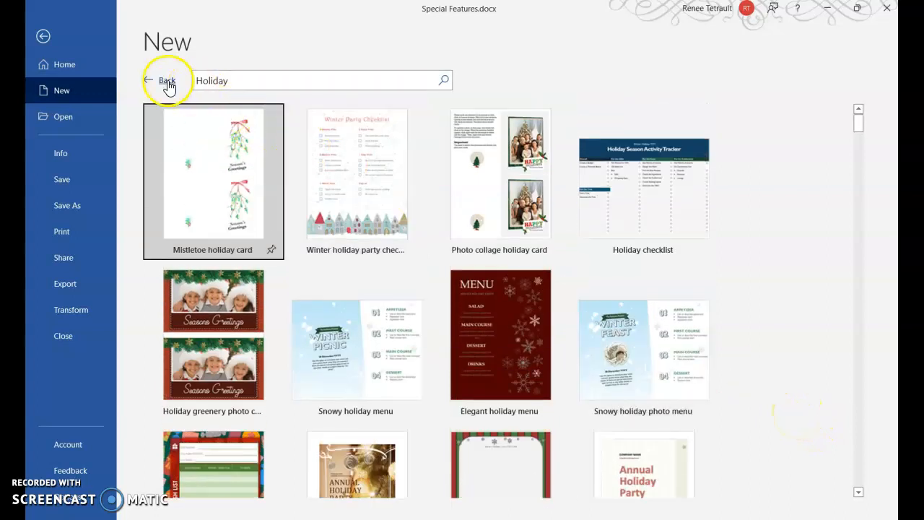
pyautogui.click(168, 82)
# Search the online templates for "address labels" and look through the results.
pyautogui.click(226, 260)
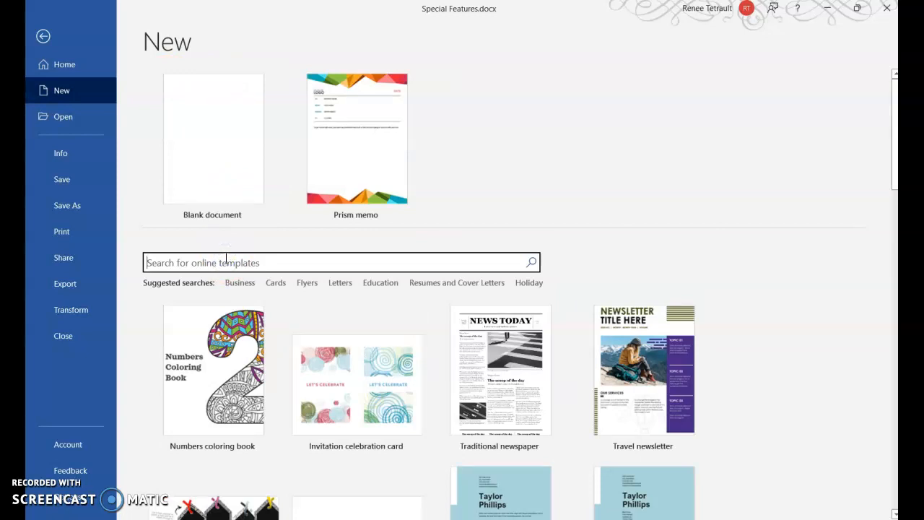
pyautogui.write('address labels')
pyautogui.press('Return')
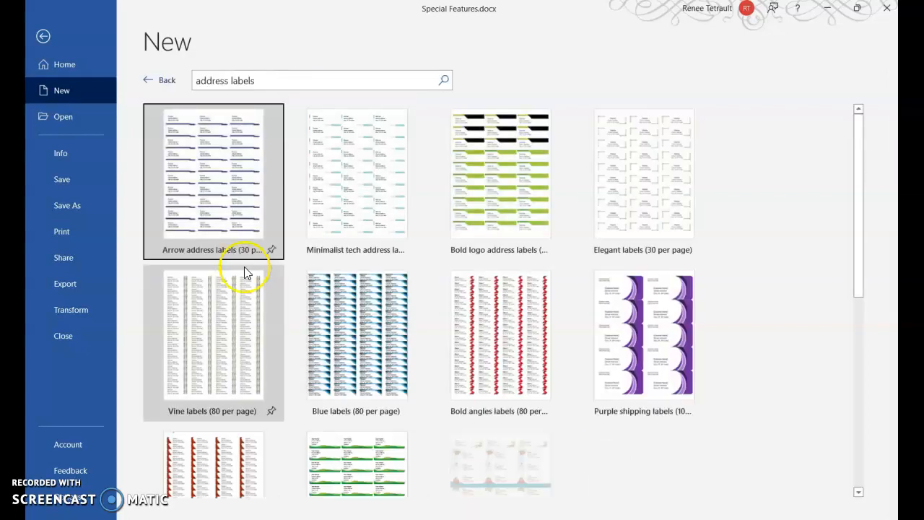
pyautogui.scroll(-5, 786, 384)
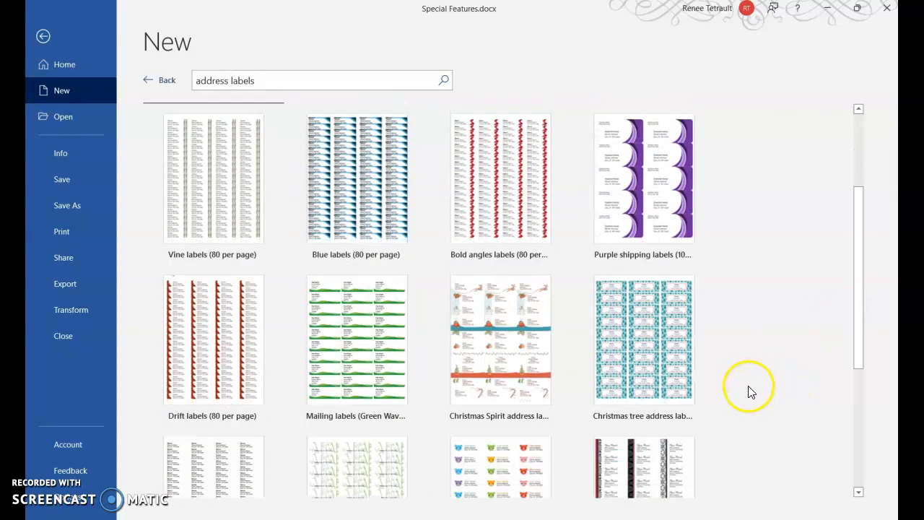
pyautogui.scroll(-3, 729, 390)
# Preview the Black and White wedding and Rainbow Bears return address label templates, and go back to the document.
pyautogui.click(599, 296)
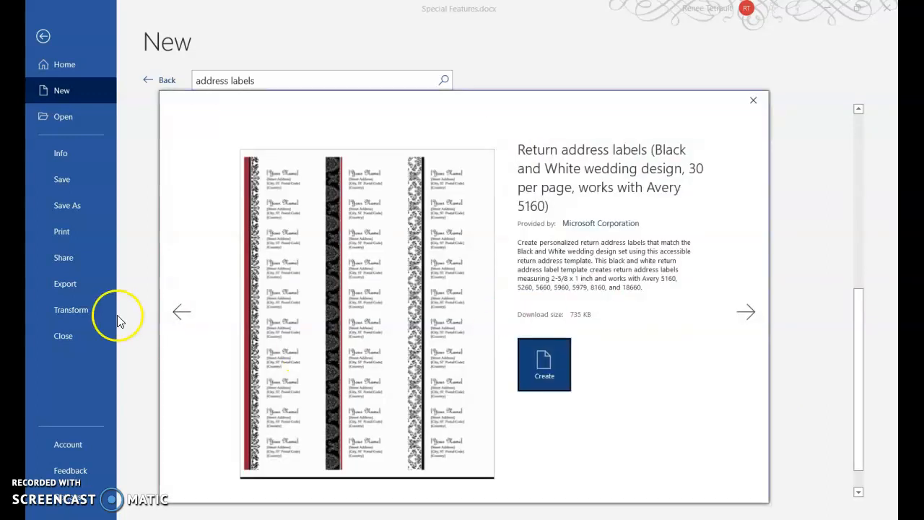
pyautogui.click(177, 311)
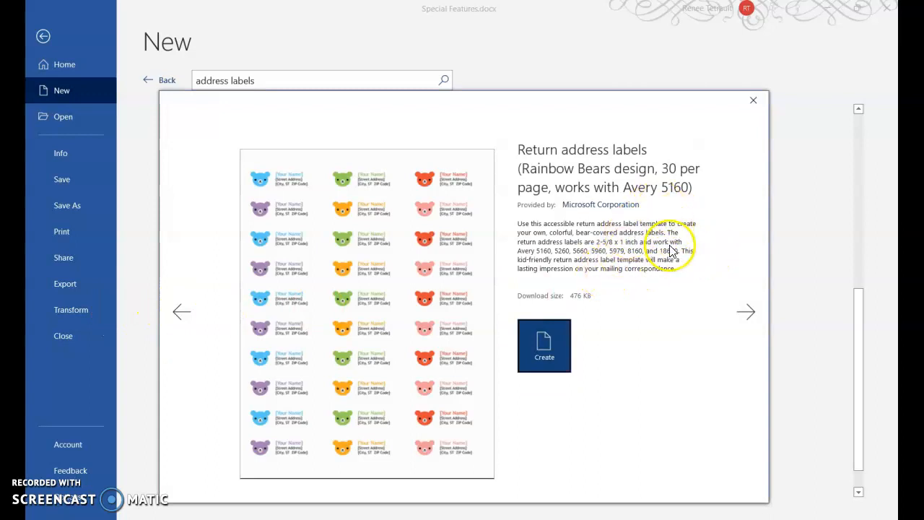
pyautogui.click(744, 313)
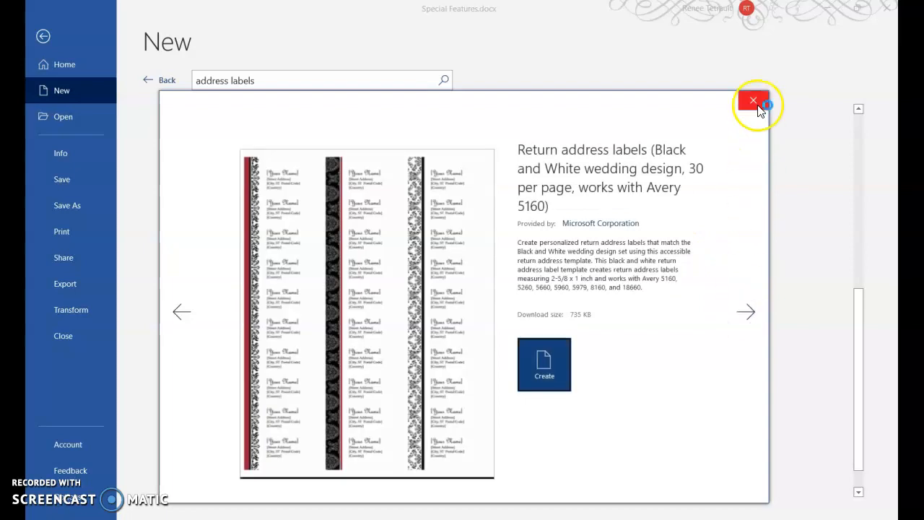
pyautogui.click(753, 102)
pyautogui.click(42, 36)
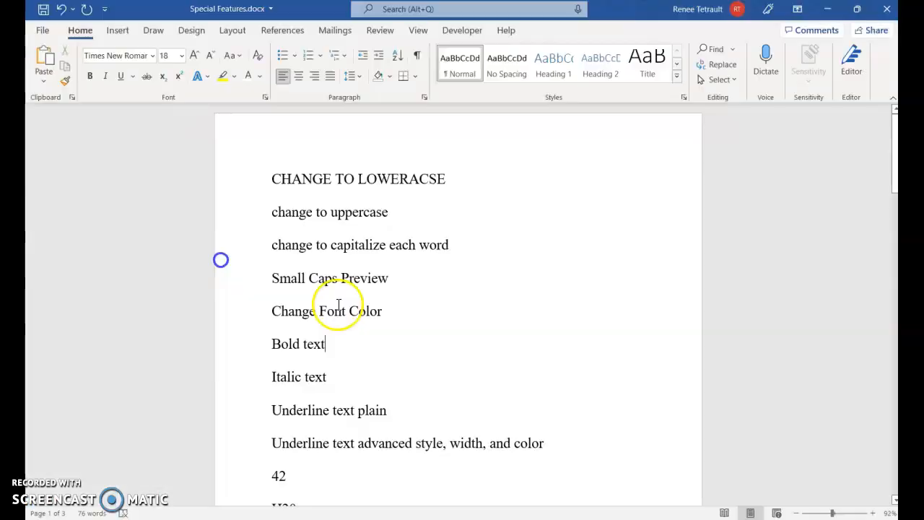
# Open the Font dialog at the Change Font Color line, examine its underline style choices, and close it.
pyautogui.click(483, 313)
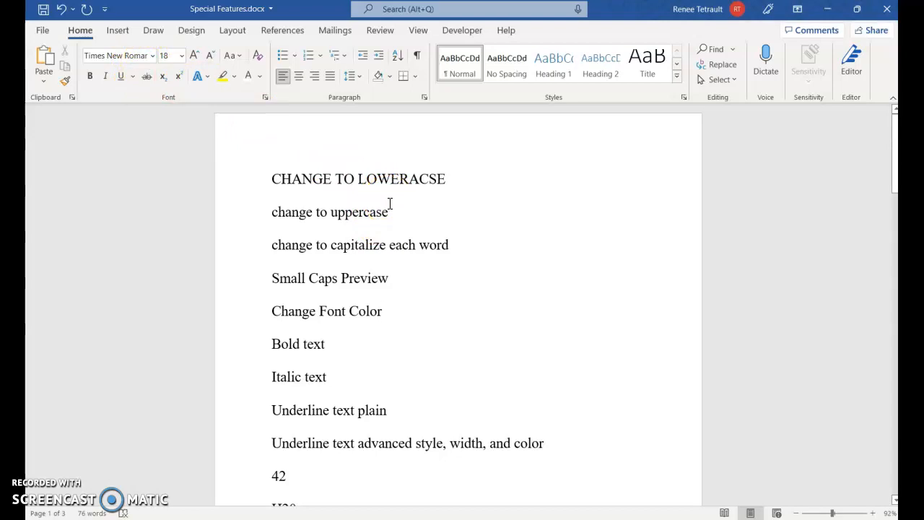
pyautogui.click(369, 212)
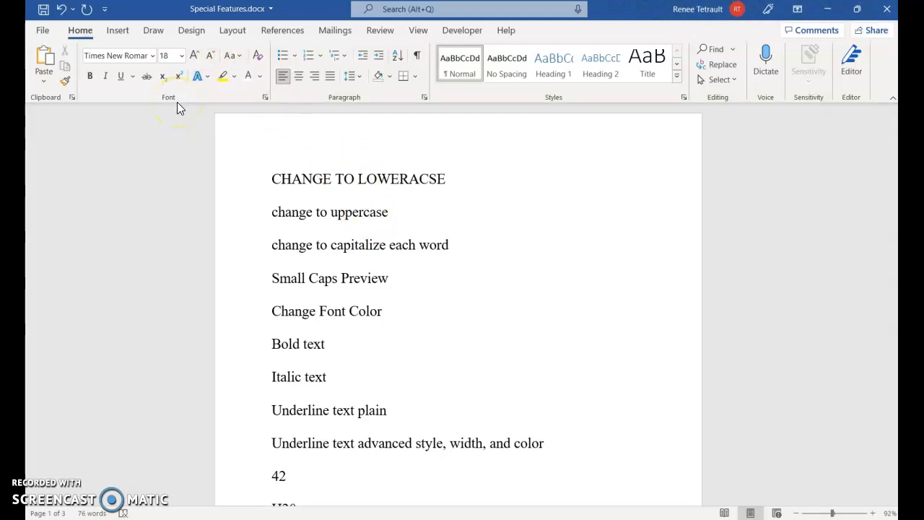
pyautogui.click(266, 97)
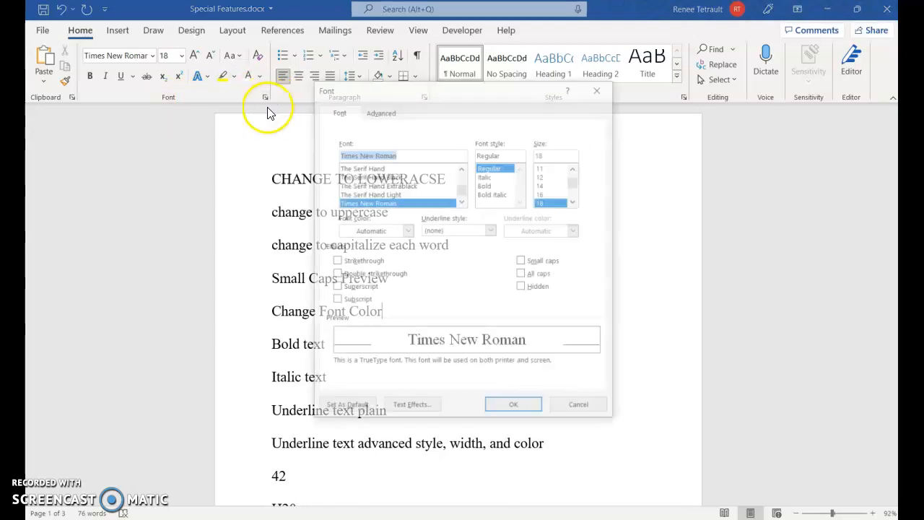
pyautogui.moveTo(436, 84); pyautogui.dragTo(440, 92)
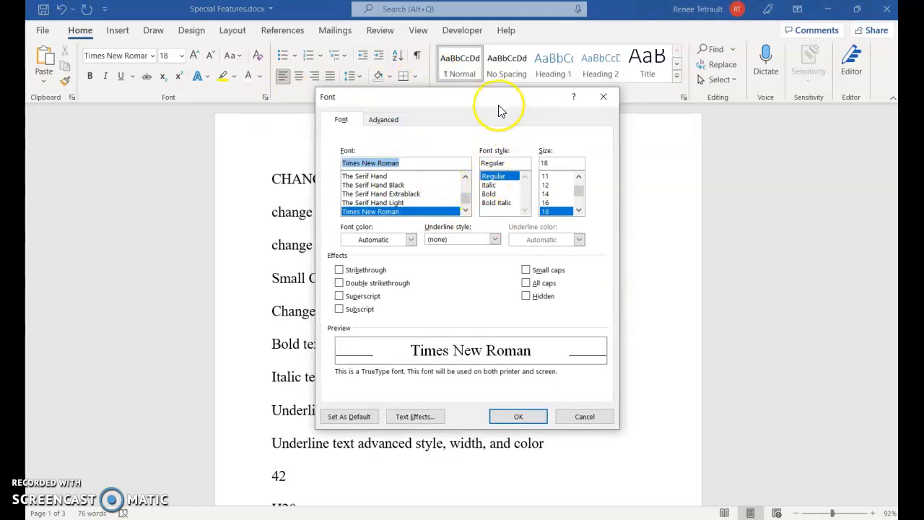
pyautogui.moveTo(496, 99); pyautogui.dragTo(371, 57)
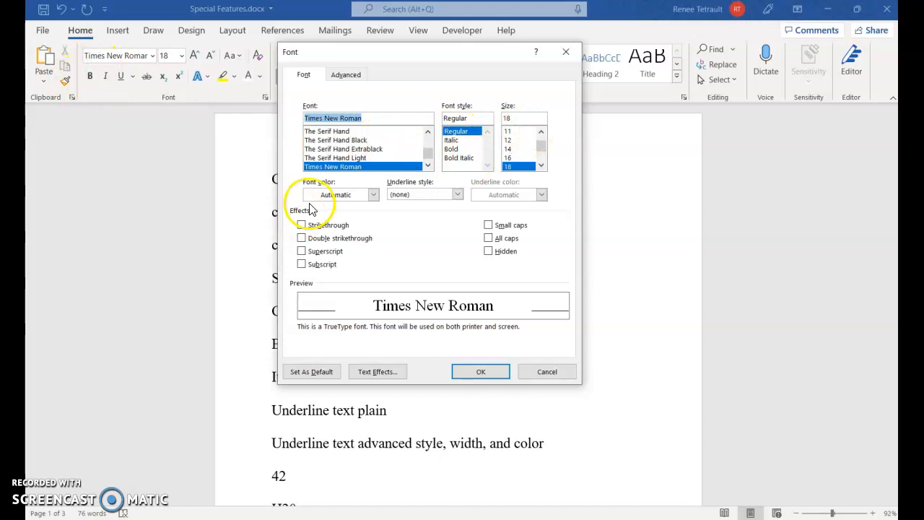
pyautogui.click(457, 195)
pyautogui.moveTo(458, 217); pyautogui.dragTo(454, 257)
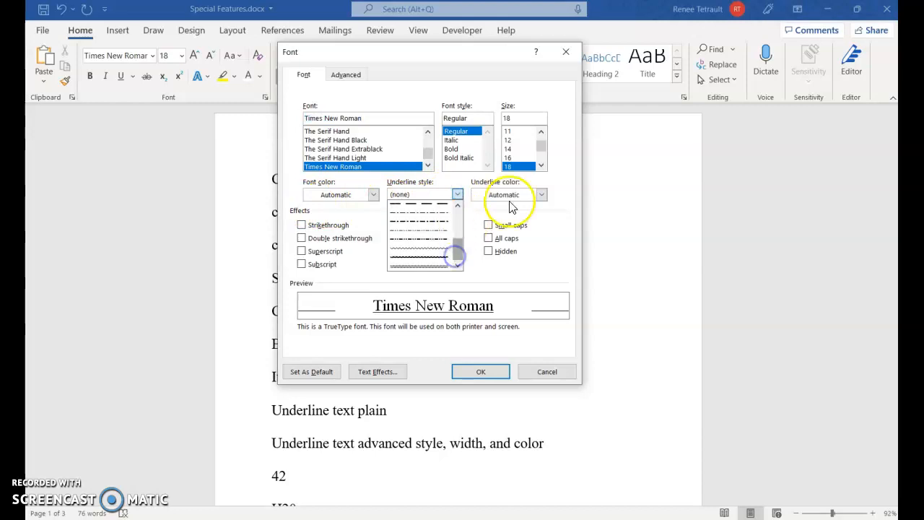
pyautogui.click(567, 207)
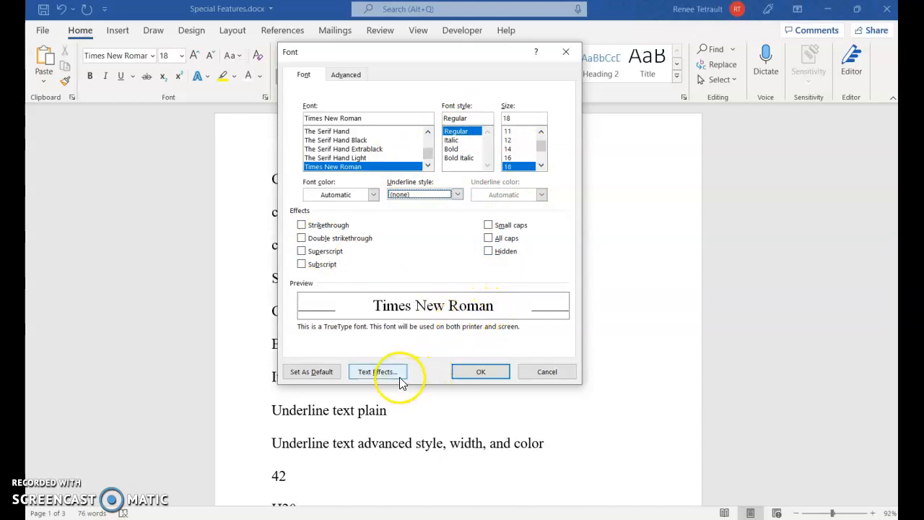
pyautogui.click(482, 372)
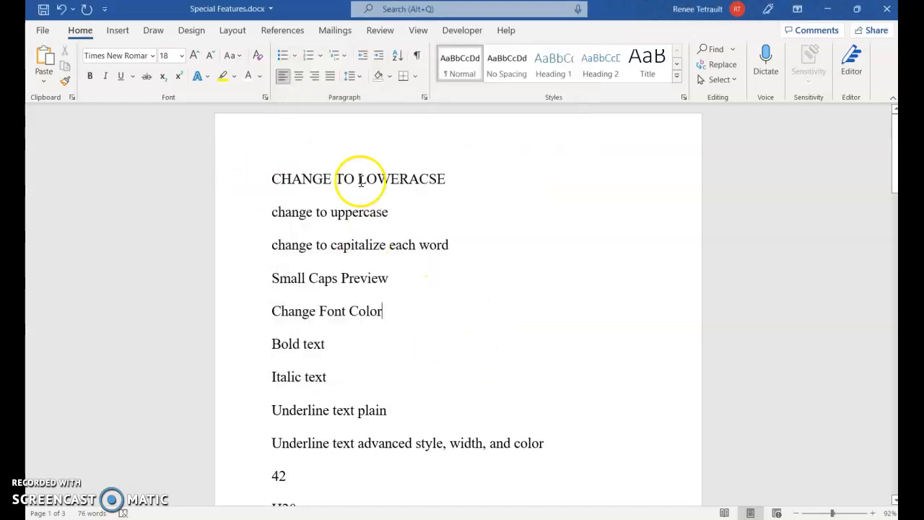
# Misspell "uppercase" as "upperacse" in the second line and undo both edits.
pyautogui.click(419, 185)
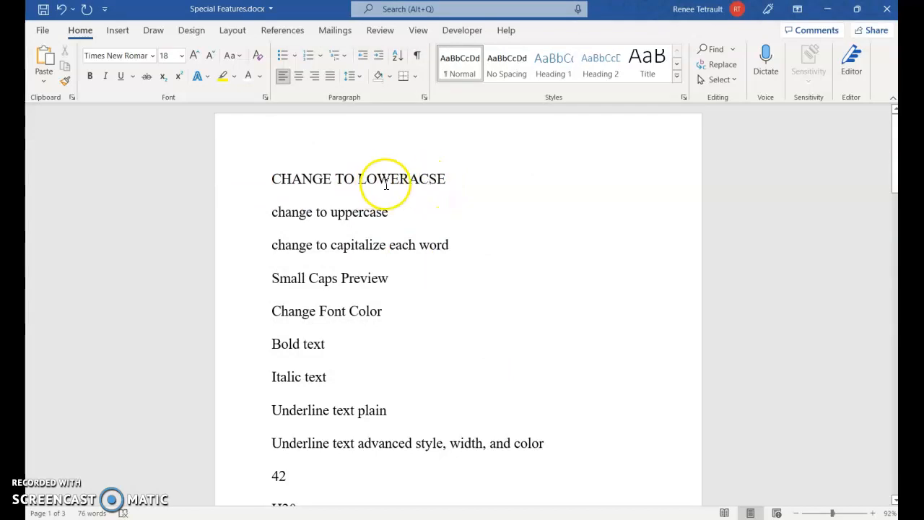
pyautogui.click(359, 213)
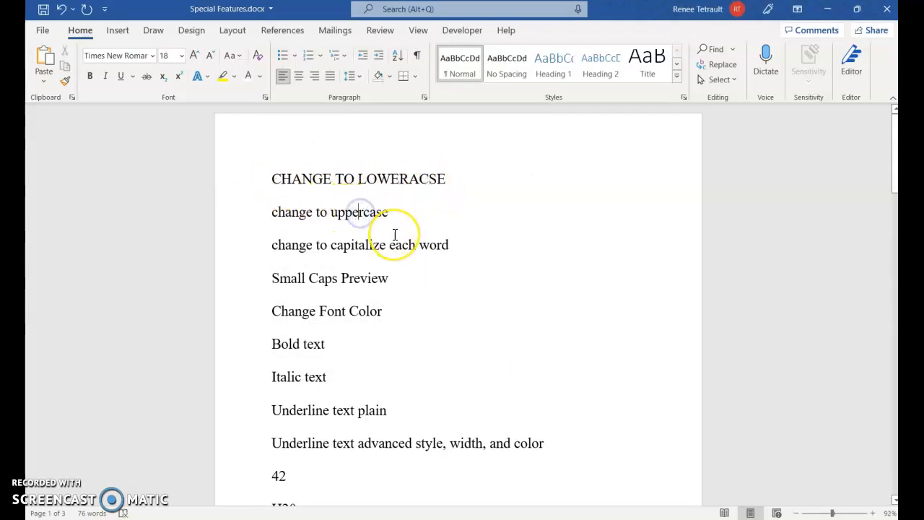
pyautogui.write('a')
pyautogui.press('Delete')
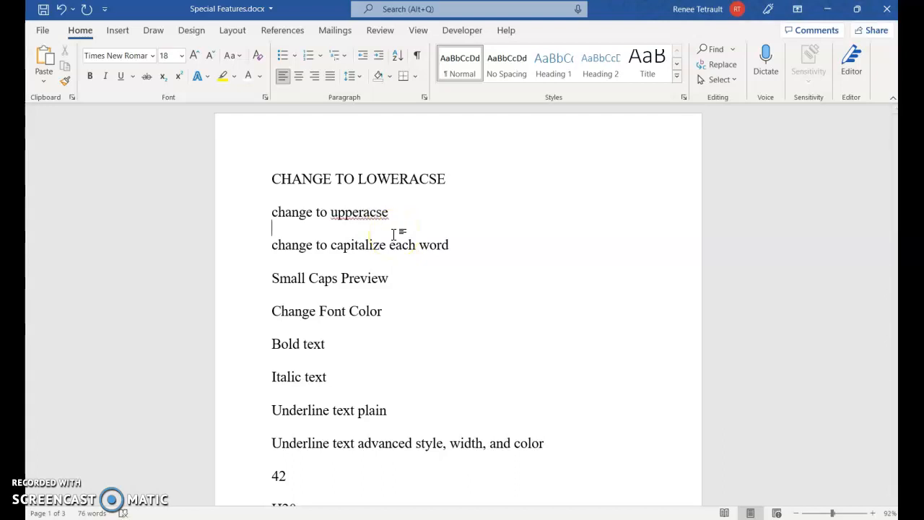
pyautogui.click(58, 9)
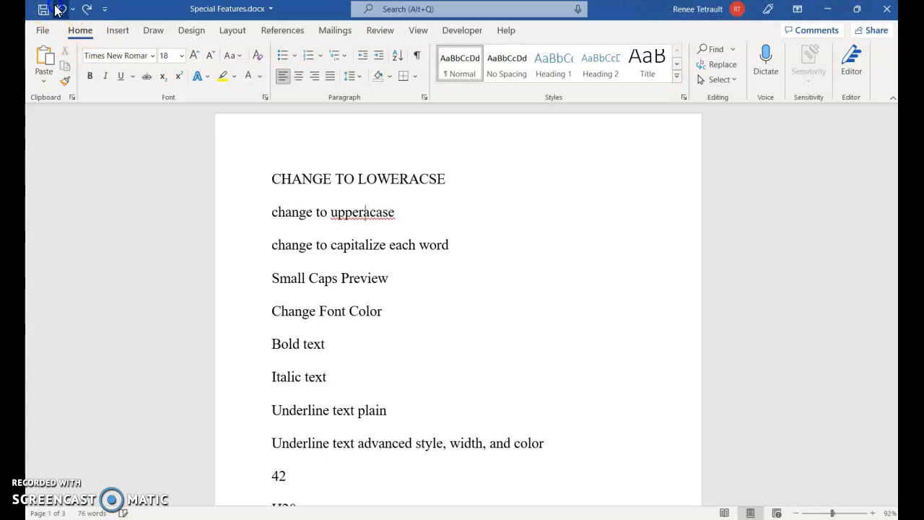
pyautogui.click(60, 9)
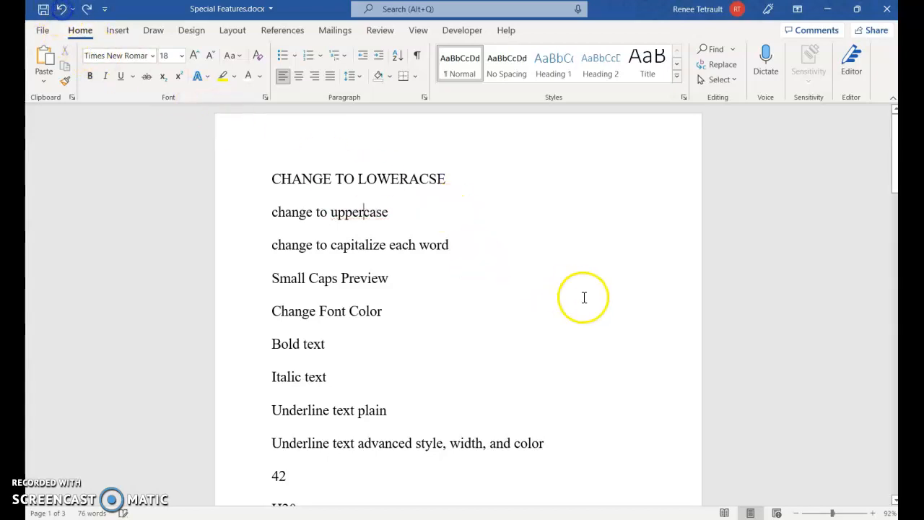
# Turn off the proofing option Ignore words in UPPERCASE in the Word options and apply the change.
pyautogui.click(265, 177)
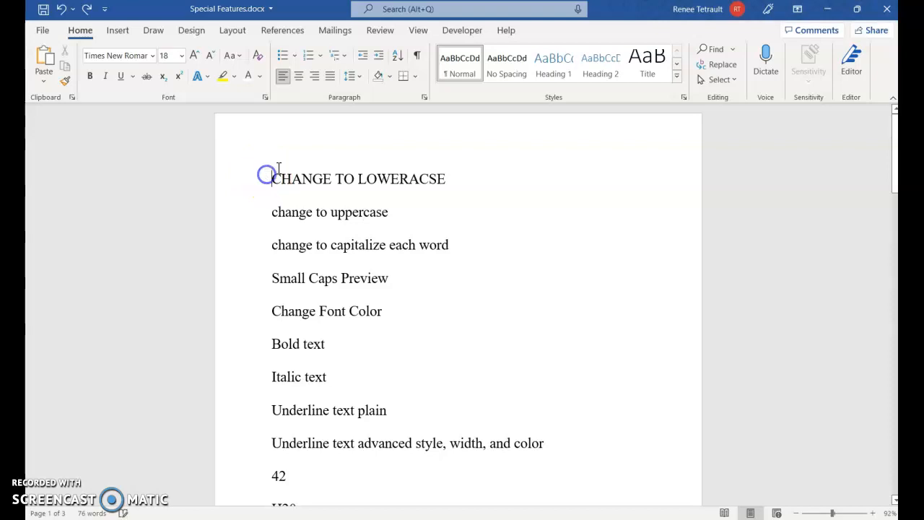
pyautogui.click(47, 34)
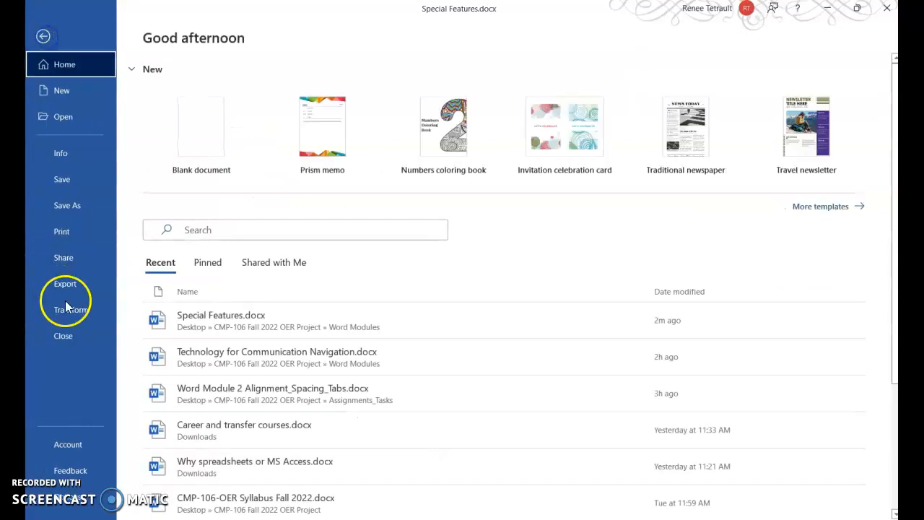
pyautogui.press('Escape')
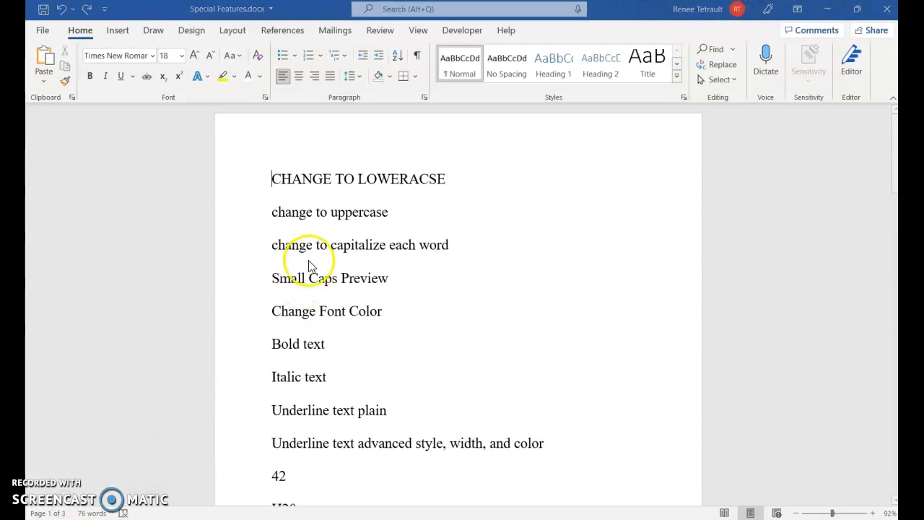
pyautogui.click(225, 108)
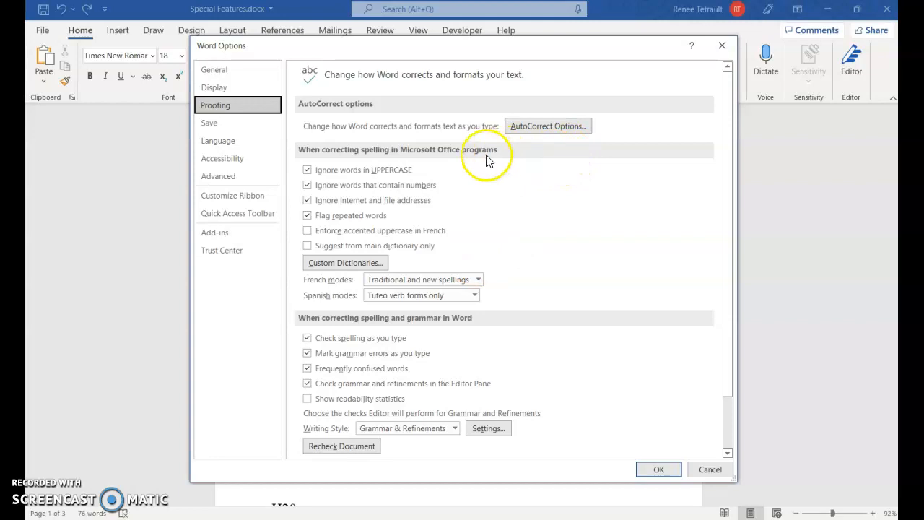
pyautogui.click(307, 171)
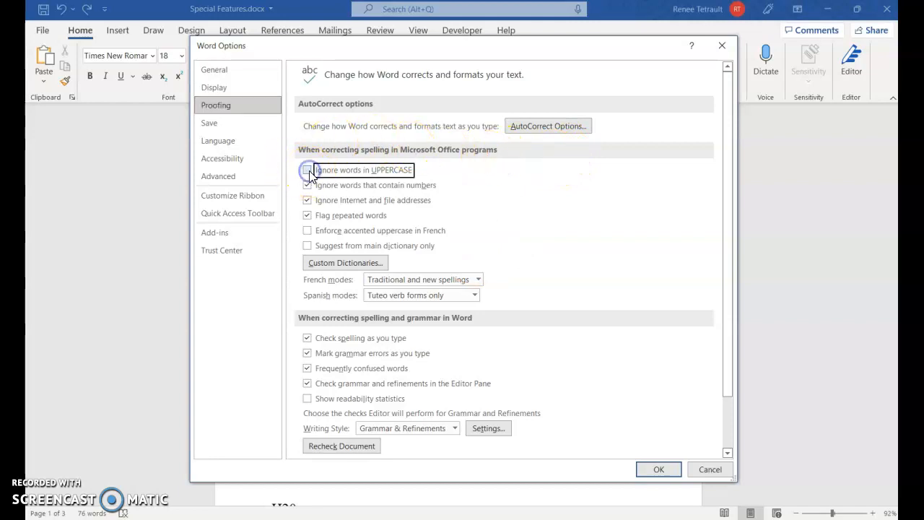
pyautogui.click(652, 471)
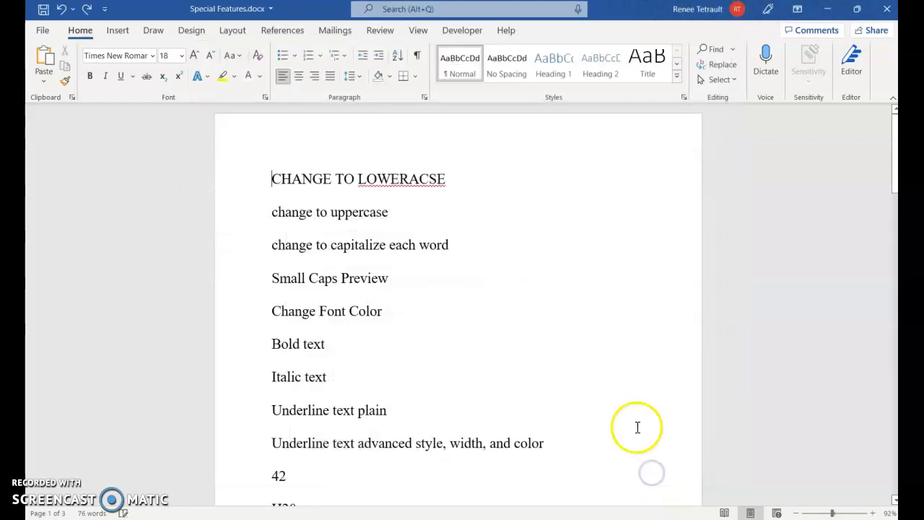
# Correct the misspelled LOWERACSE in the first line with the suggested spelling LOWERCASE.
pyautogui.rightClick(410, 180)
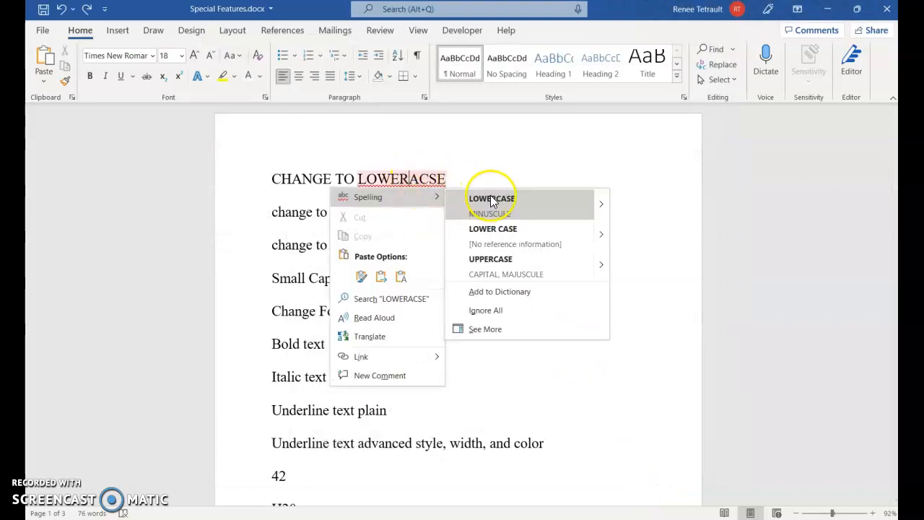
pyautogui.click(490, 197)
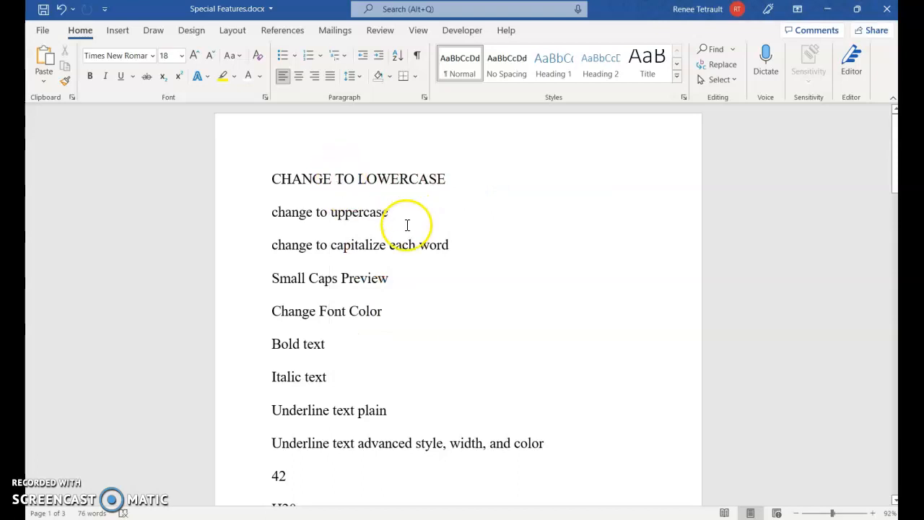
pyautogui.click(273, 179)
pyautogui.click(44, 32)
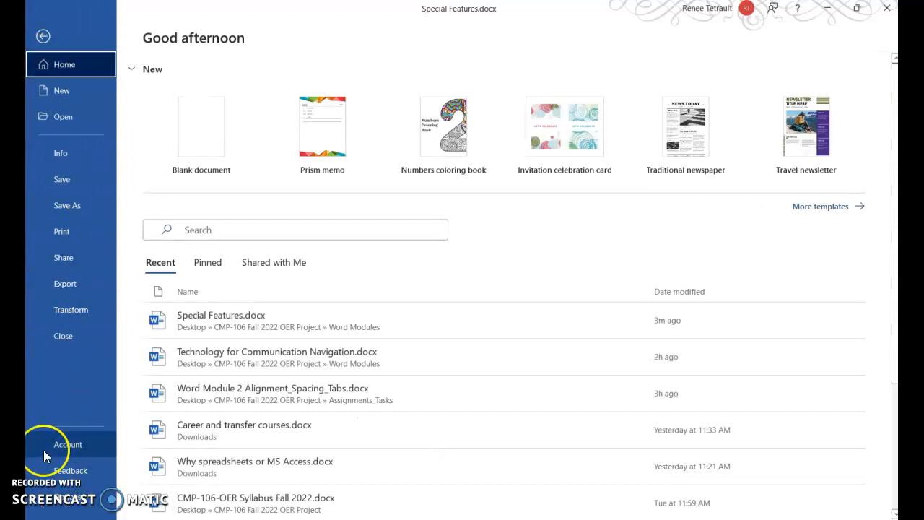
pyautogui.click(69, 497)
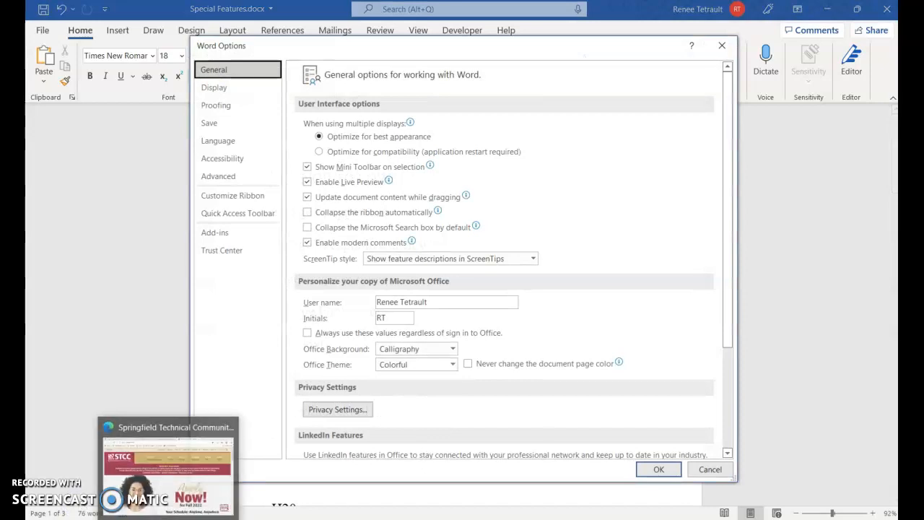
pyautogui.click(708, 473)
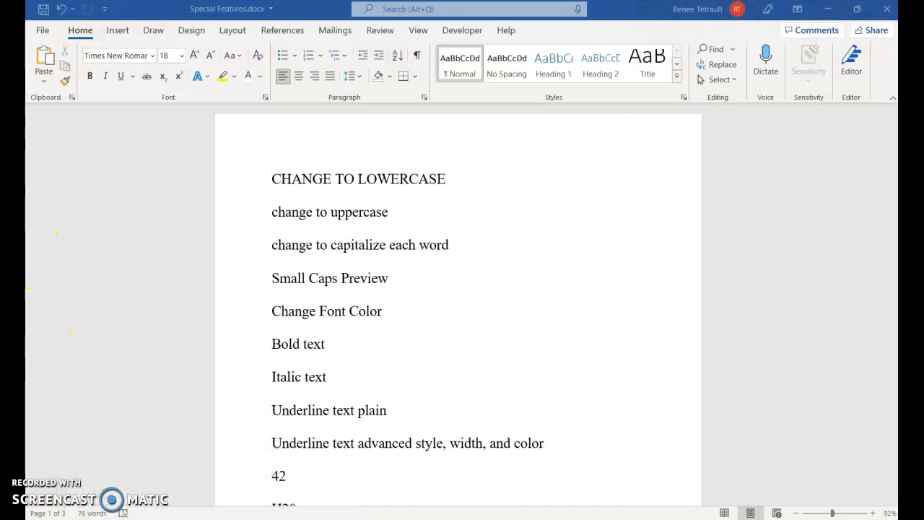
# Set the AutoRecover save interval to 7 minutes in the Save options and apply it.
pyautogui.click(269, 180)
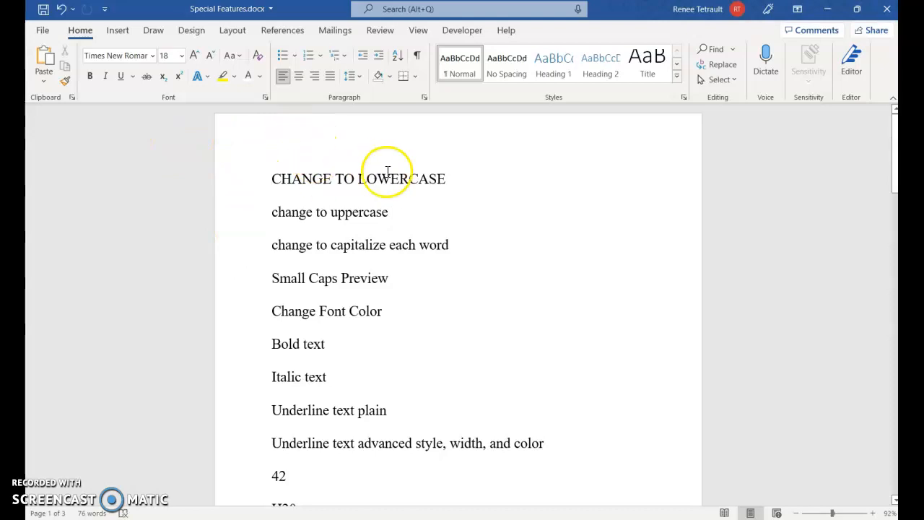
pyautogui.click(43, 32)
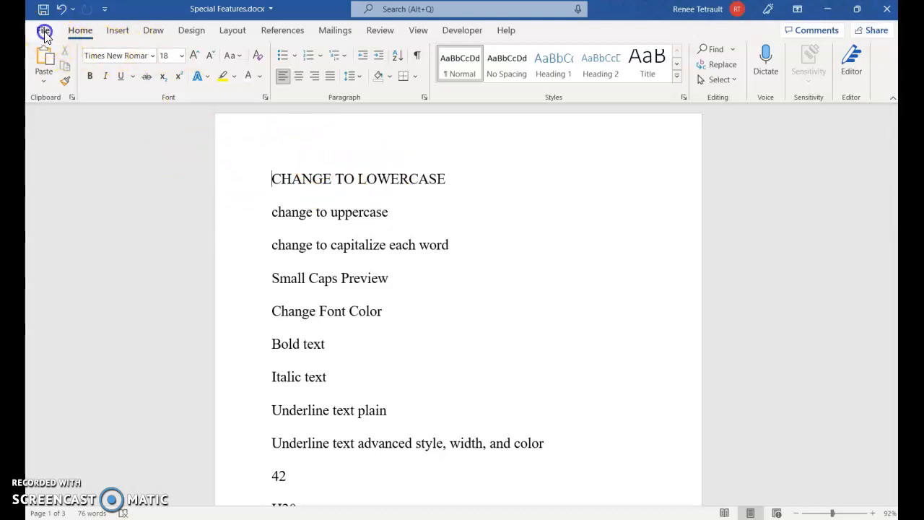
pyautogui.click(44, 496)
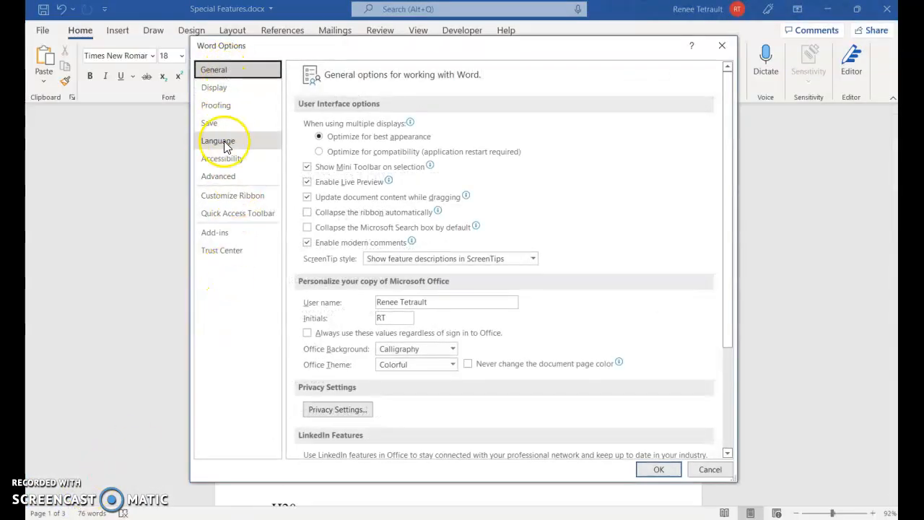
pyautogui.click(219, 124)
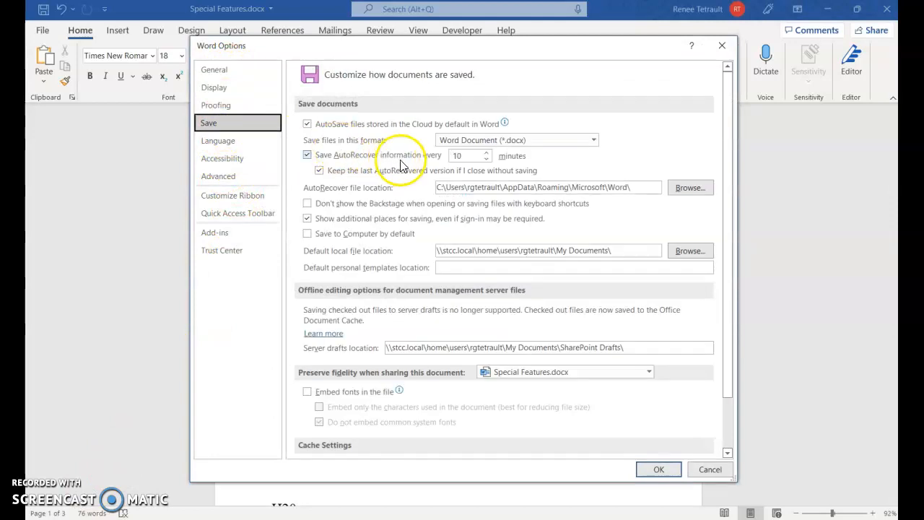
pyautogui.click(488, 159)
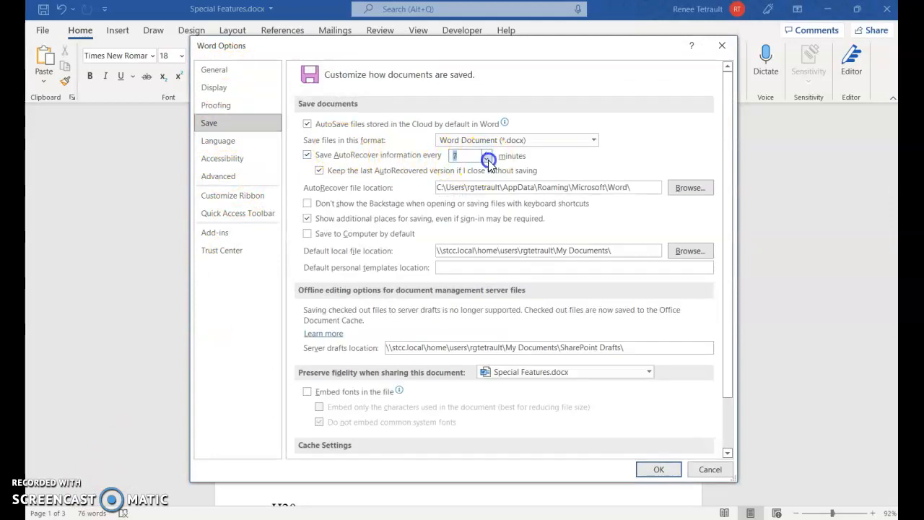
pyautogui.click(658, 470)
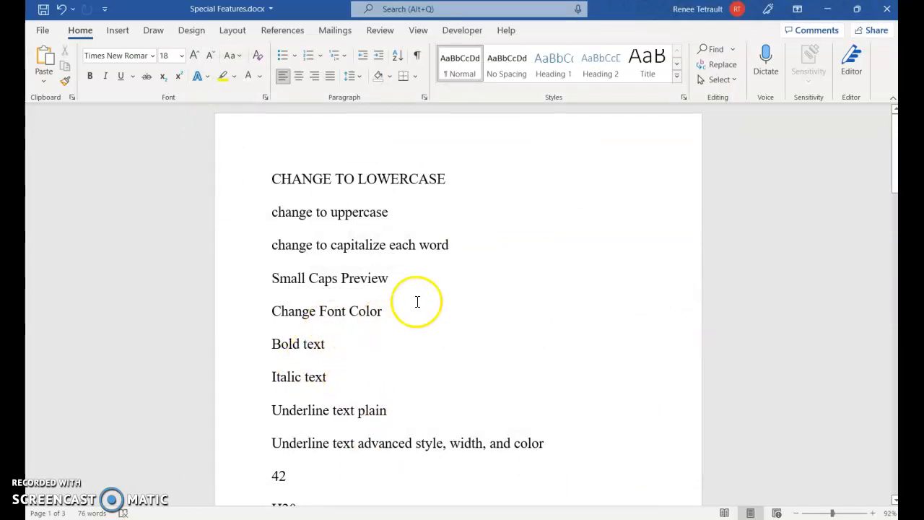
# Show the Office Clipboard and clear all of its collected items.
pyautogui.click(287, 379)
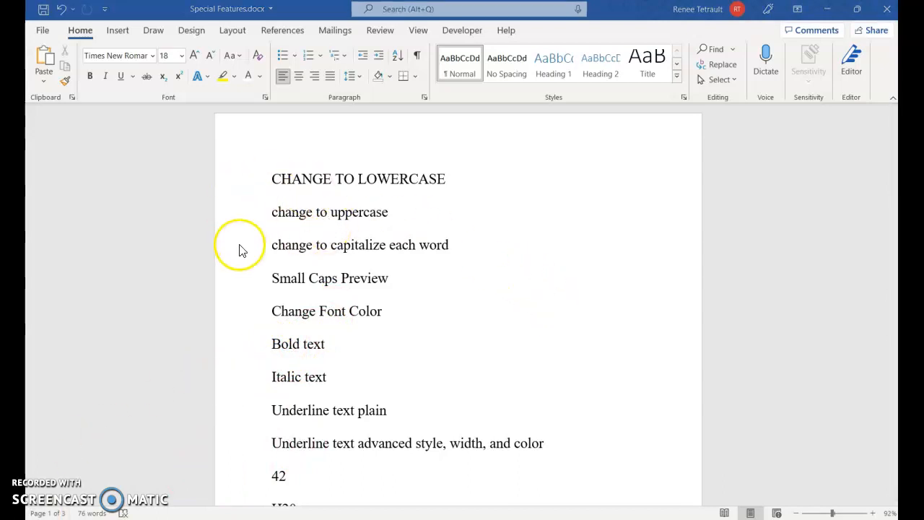
pyautogui.click(72, 98)
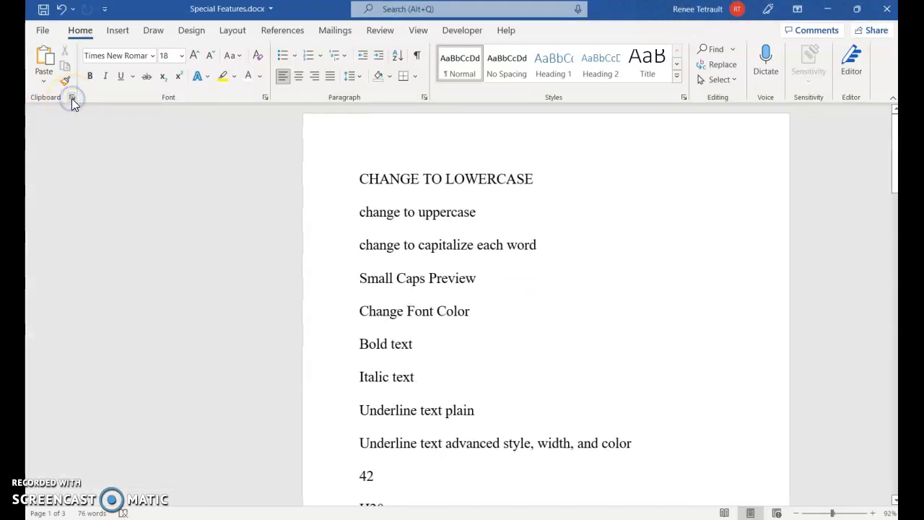
pyautogui.click(99, 140)
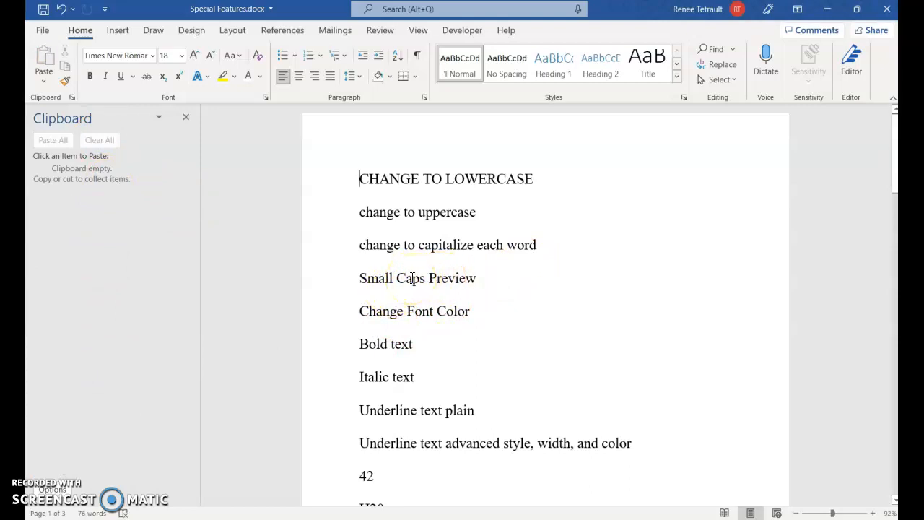
# Cut the word Preview from the Small Caps Preview line and Font from the Change Font Color line.
pyautogui.doubleClick(448, 283)
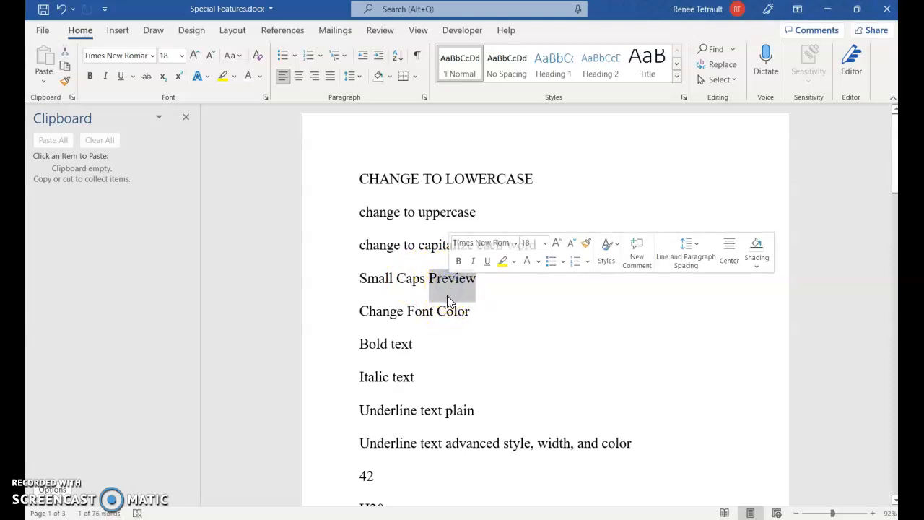
pyautogui.click(66, 54)
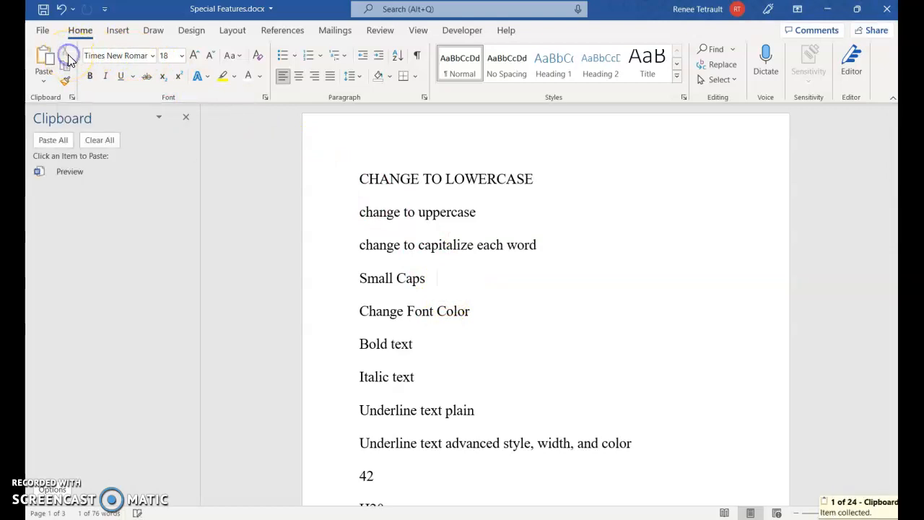
pyautogui.doubleClick(422, 312)
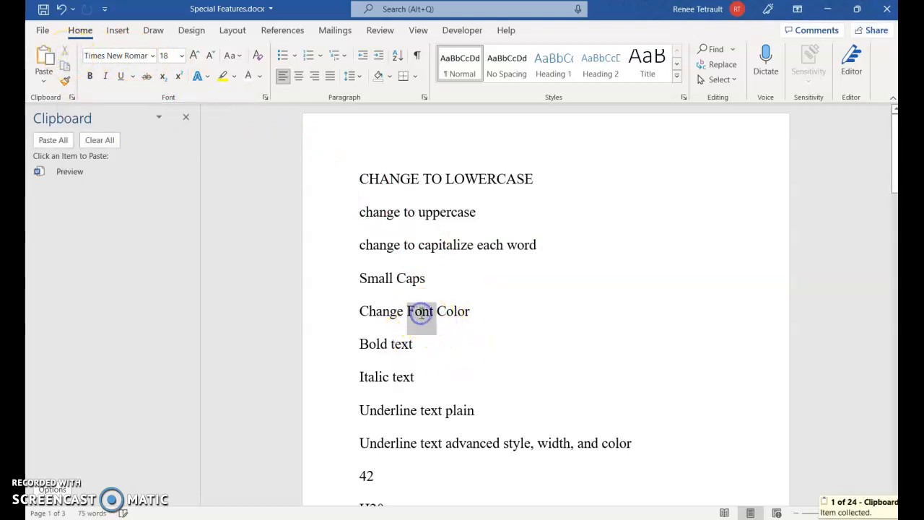
pyautogui.hotkey('ctrl', 'x')
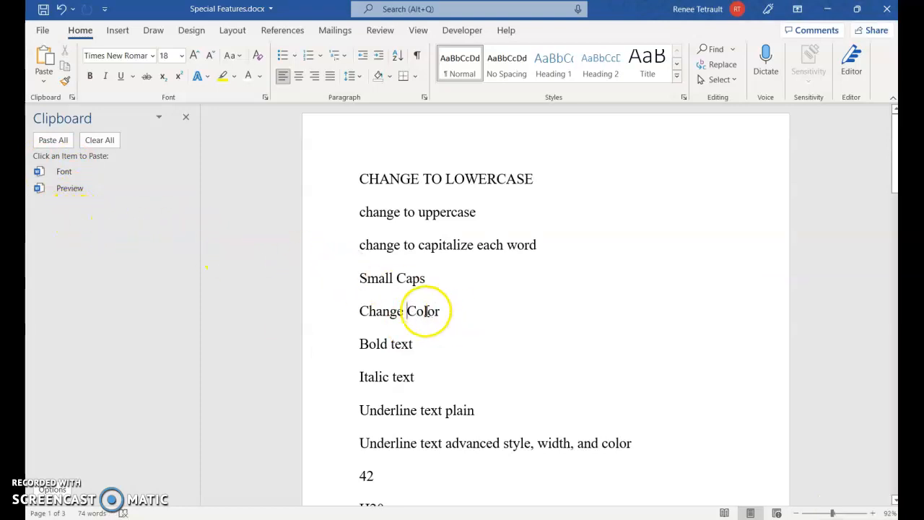
# Paste the collected items back: Font before Color in the Change Color line, and Preview after Small Caps.
pyautogui.click(59, 171)
pyautogui.click(472, 291)
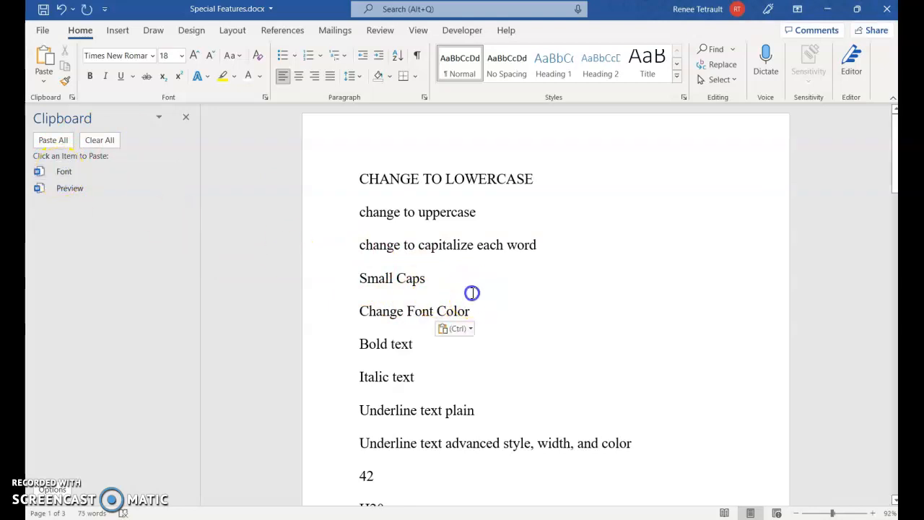
pyautogui.click(71, 192)
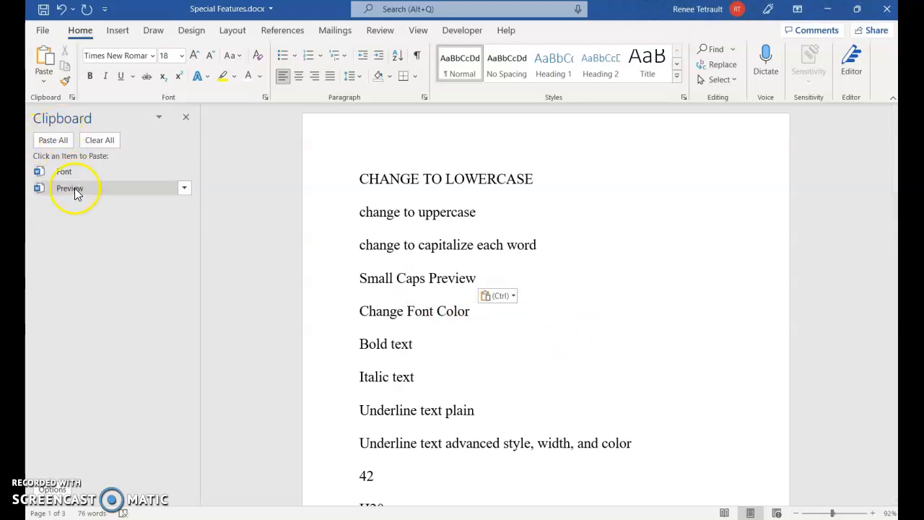
# Cut the two Highlight text color choice lines together and paste them back below Double Strikethrough from the collected clipboard items.
pyautogui.scroll(-5, 408, 346)
pyautogui.scroll(-2, 412, 369)
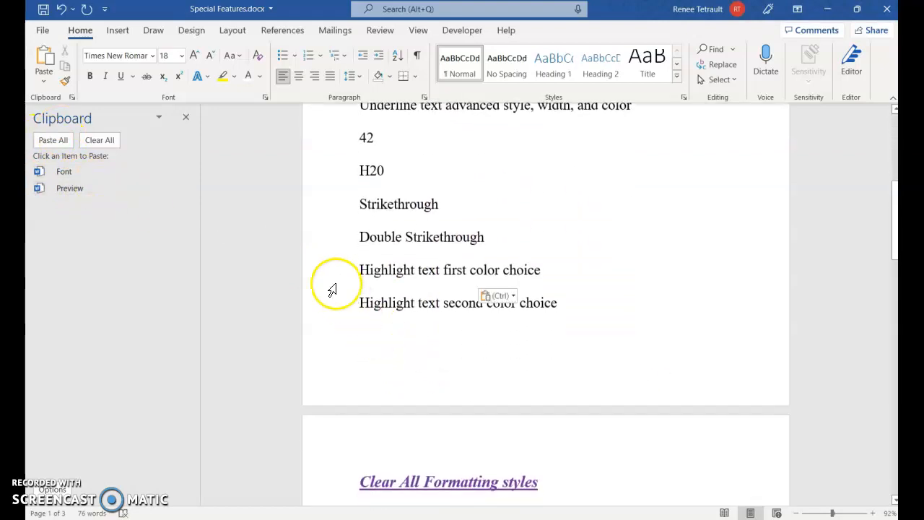
pyautogui.moveTo(330, 289); pyautogui.dragTo(332, 322)
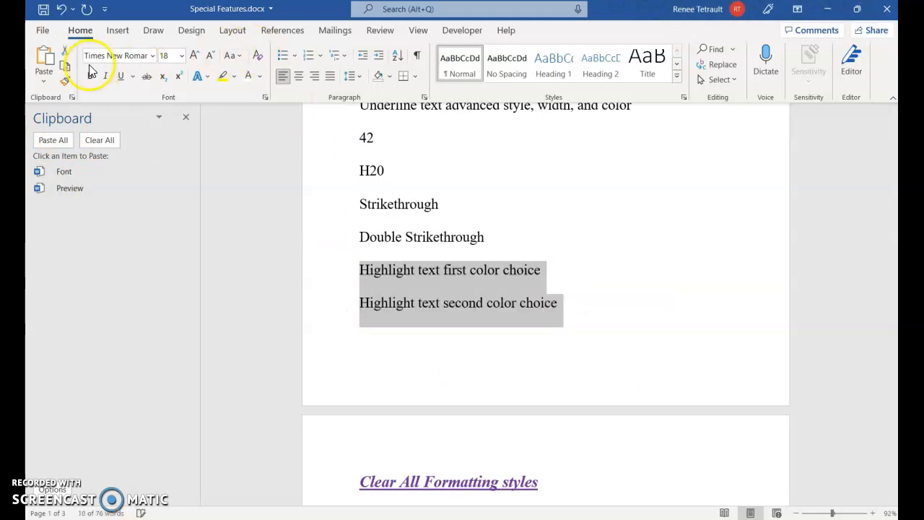
pyautogui.click(65, 57)
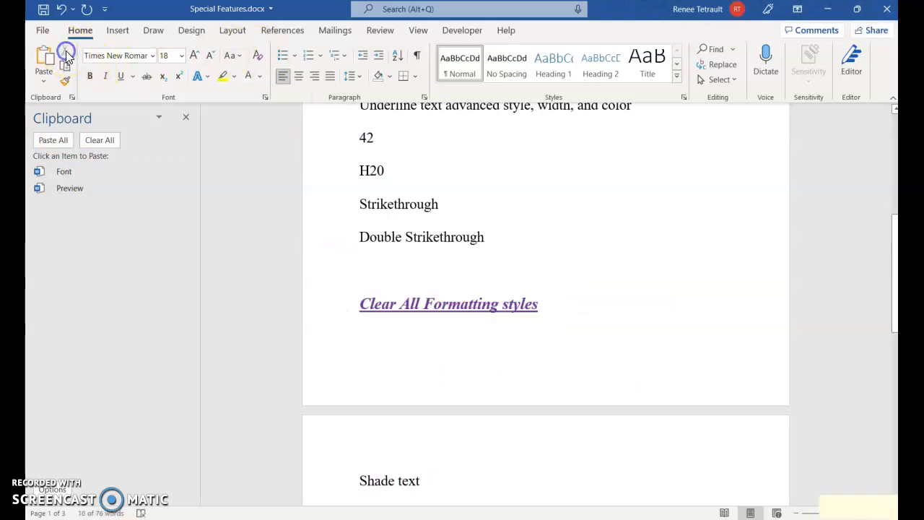
pyautogui.click(74, 186)
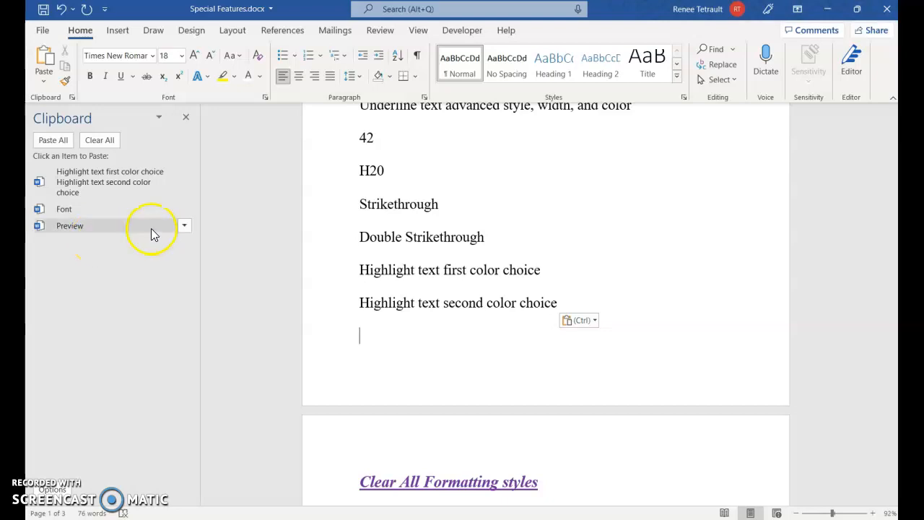
# Paste the collected item Font on the empty line below Highlight text second color choice, and close the Office Clipboard.
pyautogui.click(185, 228)
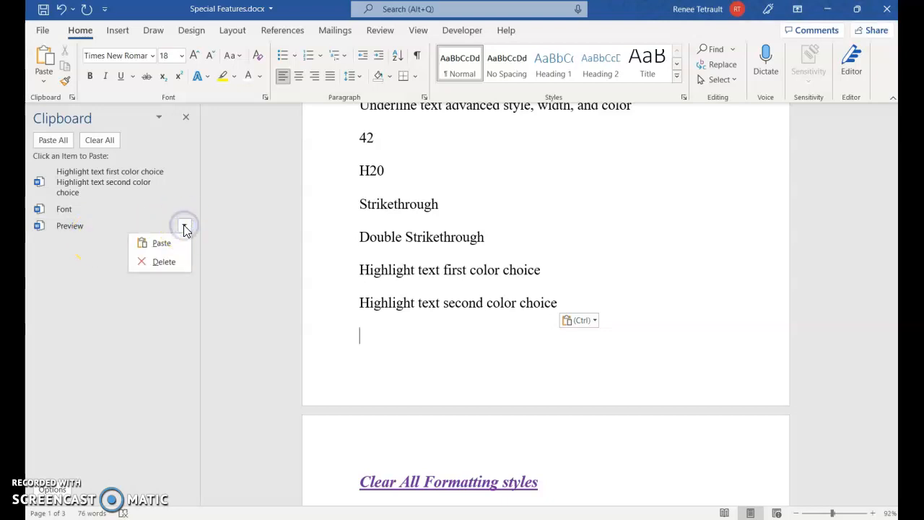
pyautogui.click(129, 209)
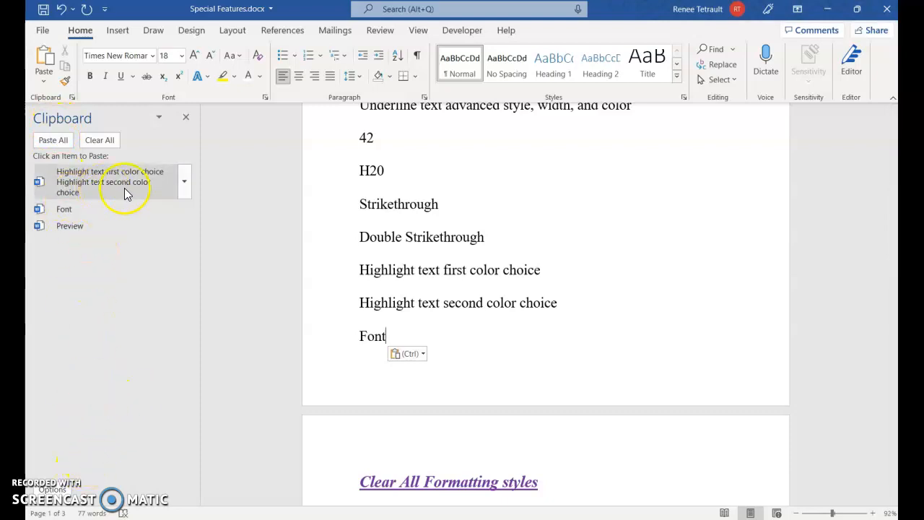
pyautogui.click(186, 117)
pyautogui.click(73, 97)
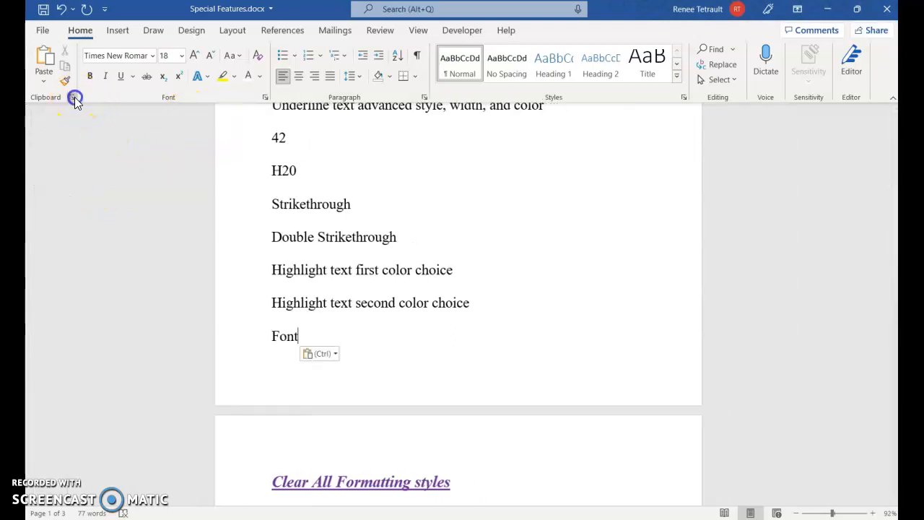
pyautogui.click(90, 180)
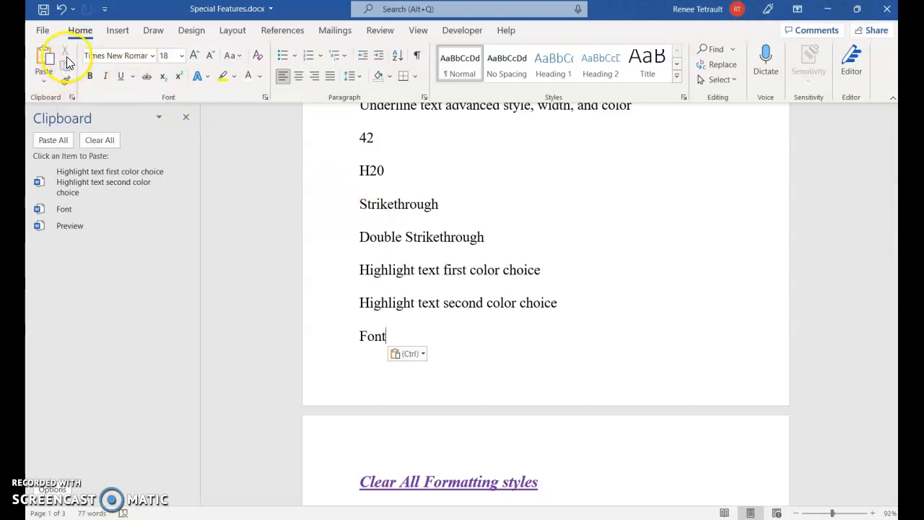
pyautogui.click(189, 119)
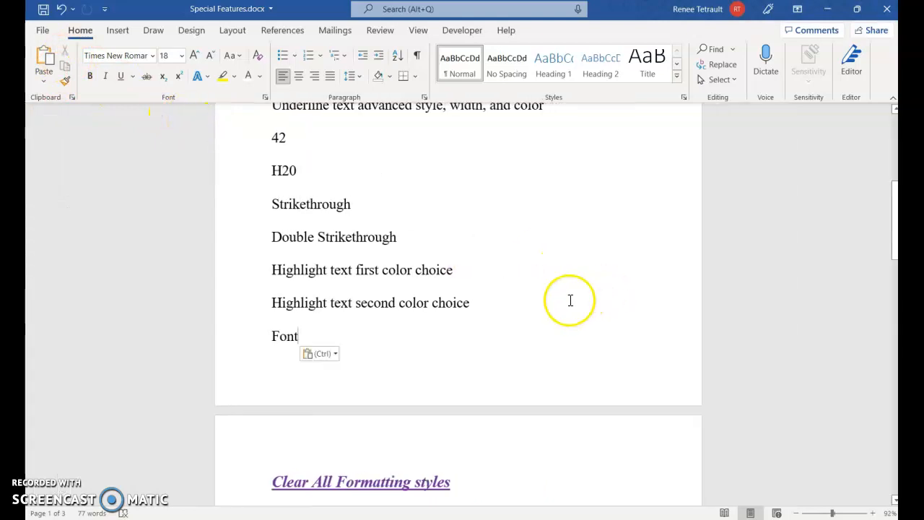
# Copy the Double Strikethrough line, pasting the duplicate directly above Font, and undo the paste.
pyautogui.click(245, 239)
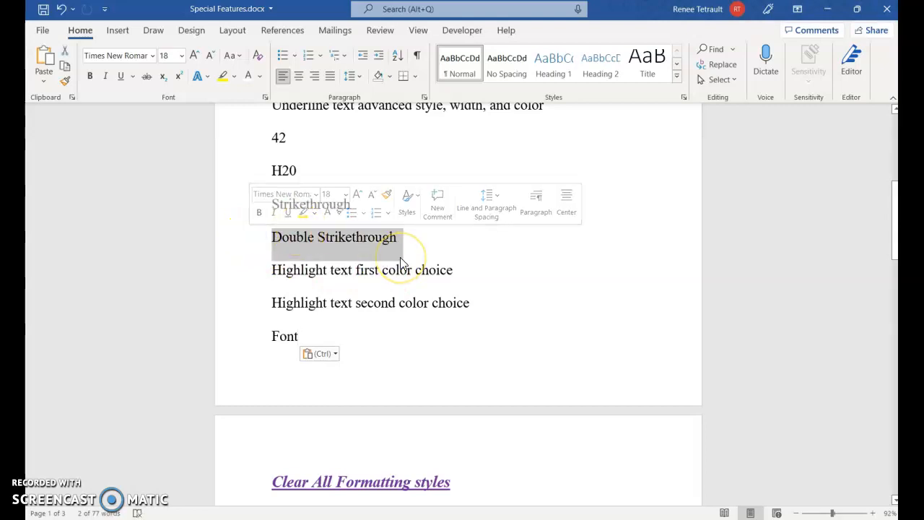
pyautogui.click(66, 67)
pyautogui.click(273, 336)
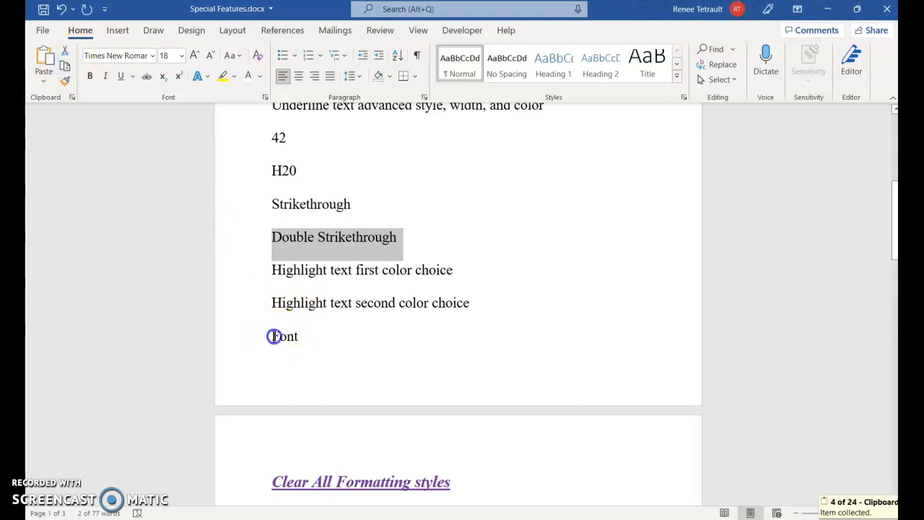
pyautogui.click(43, 62)
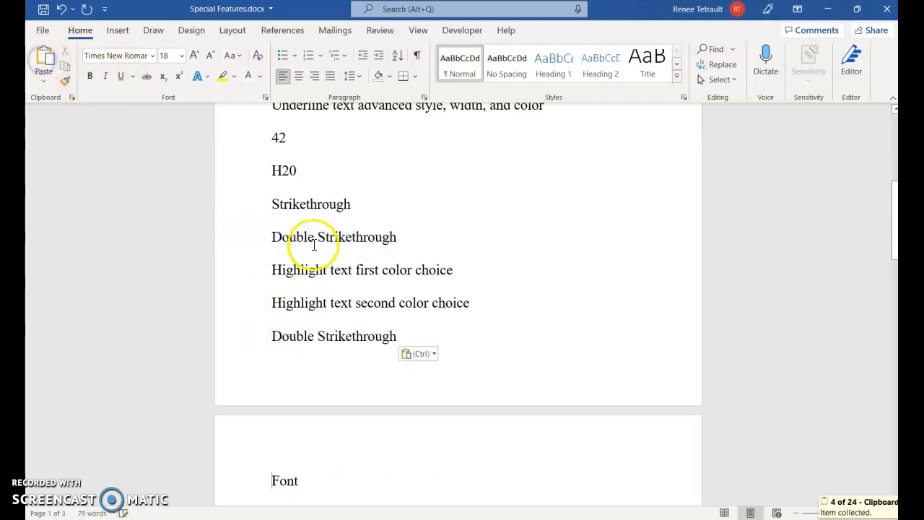
pyautogui.click(62, 8)
# Cut the Double Strikethrough line and paste it directly above Font, and undo both the paste and the cut.
pyautogui.click(255, 238)
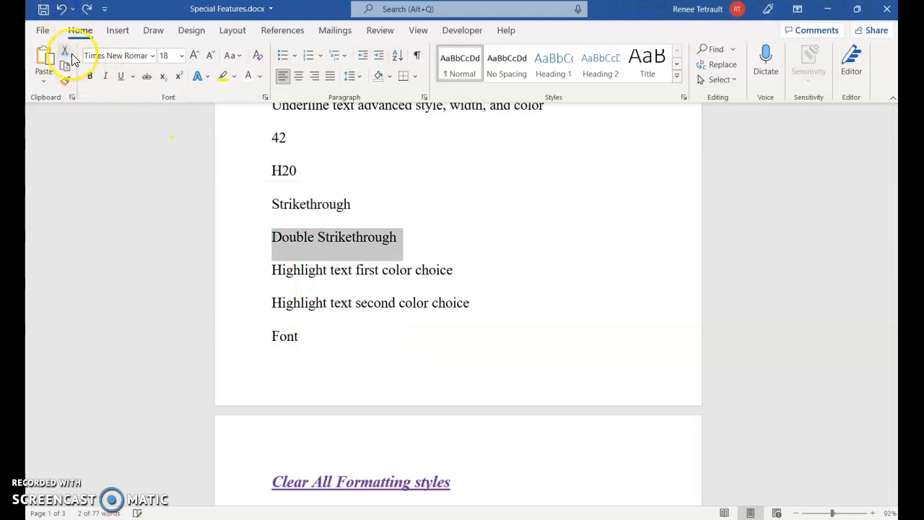
pyautogui.click(68, 54)
pyautogui.click(272, 299)
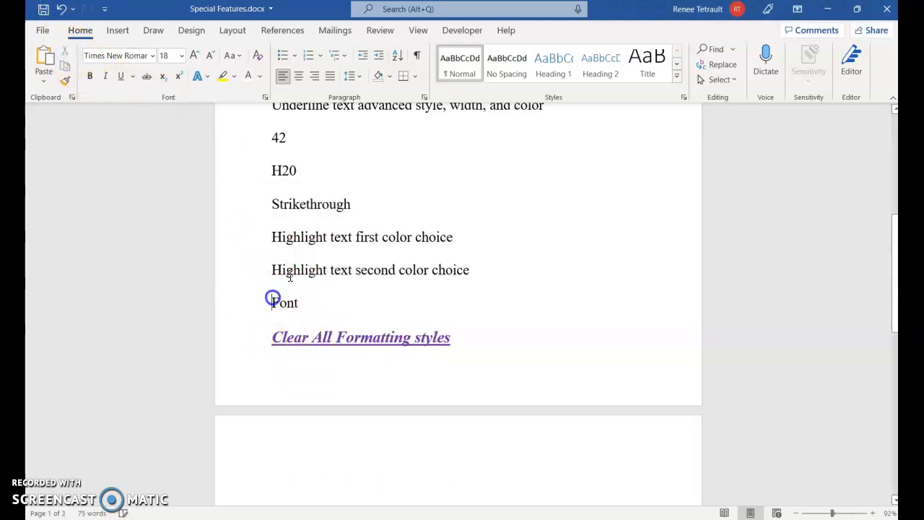
pyautogui.click(43, 54)
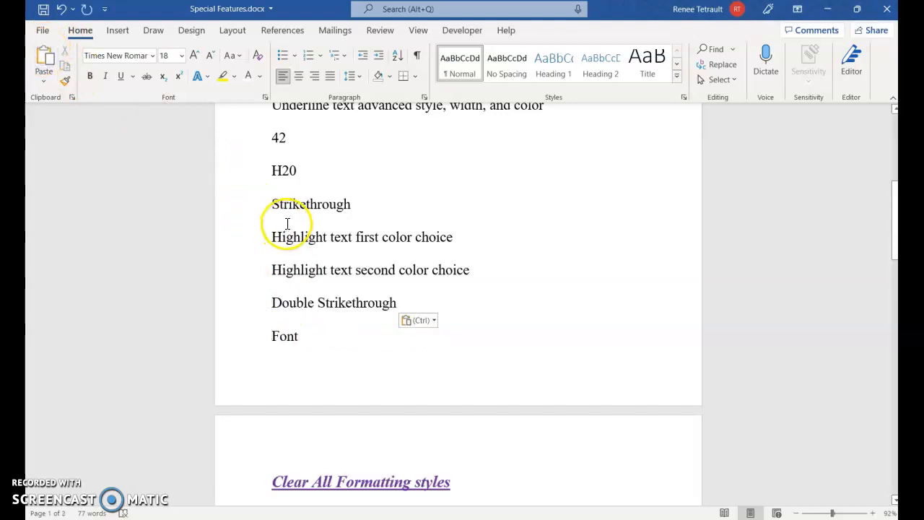
pyautogui.click(61, 10)
pyautogui.click(61, 10)
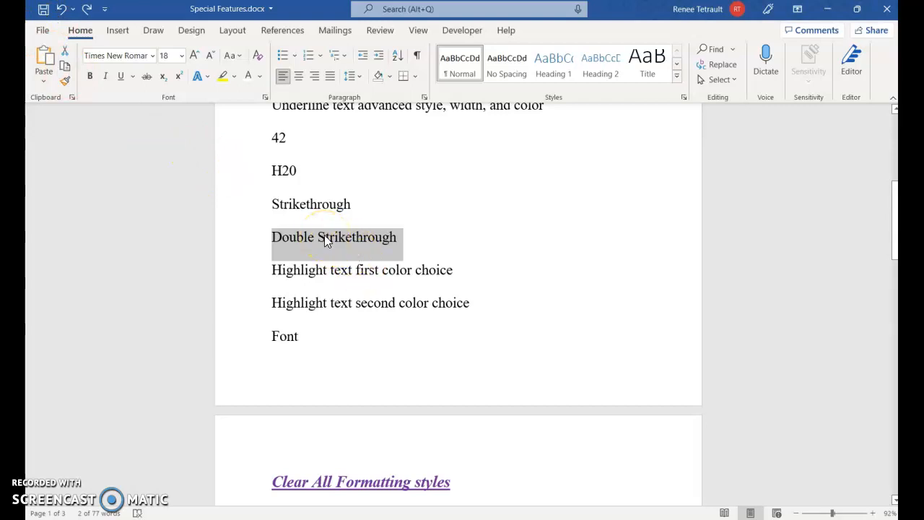
pyautogui.click(396, 271)
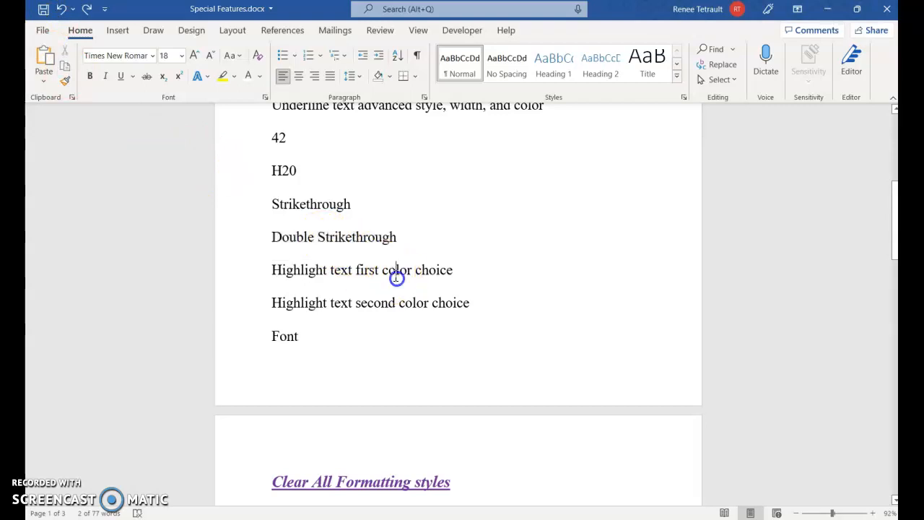
# Move the Double Strikethrough line directly in front of Font without using the clipboard, and undo the move.
pyautogui.click(247, 238)
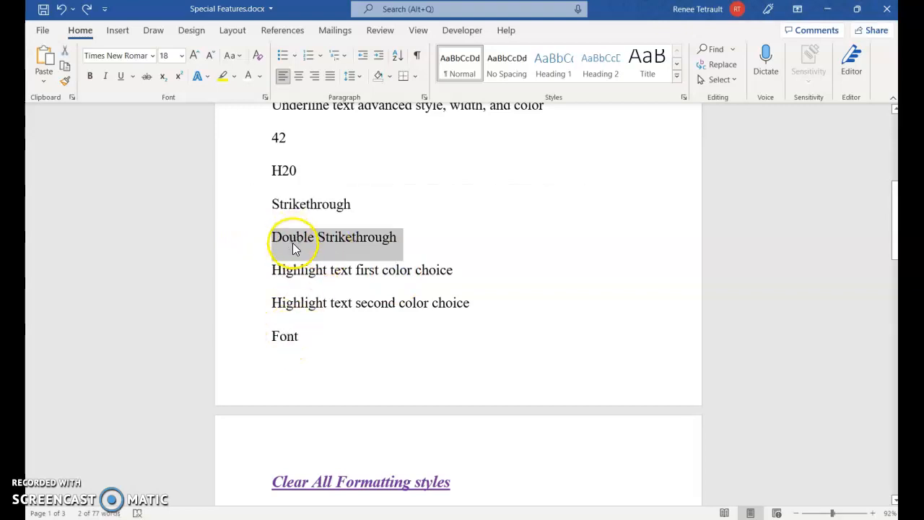
pyautogui.moveTo(284, 239); pyautogui.dragTo(264, 353)
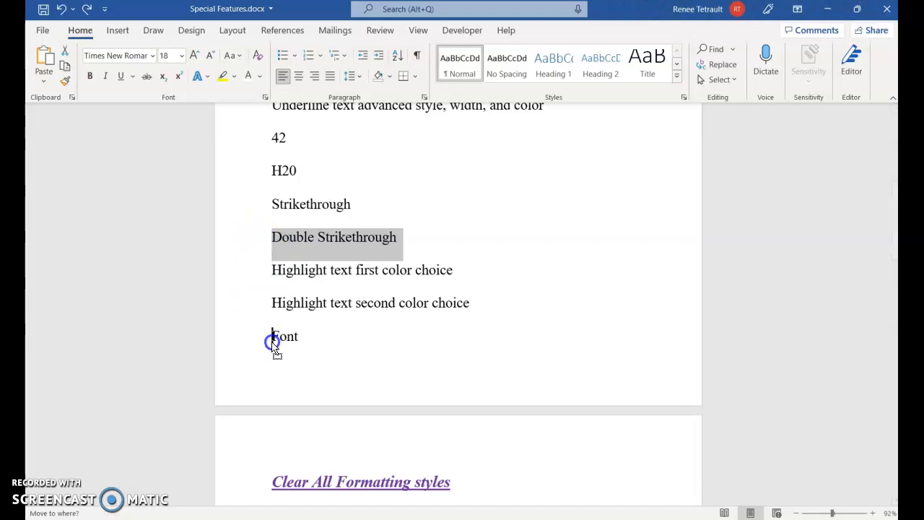
pyautogui.moveTo(273, 343); pyautogui.dragTo(275, 340)
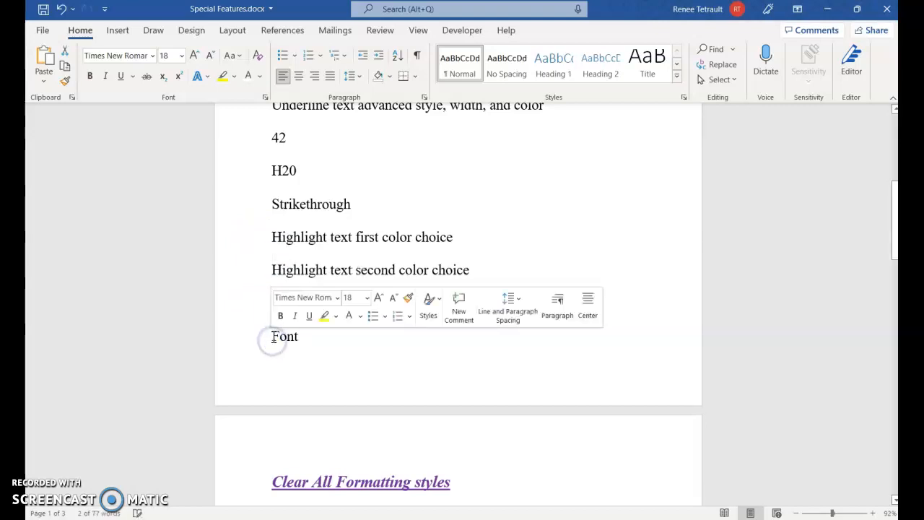
pyautogui.click(62, 9)
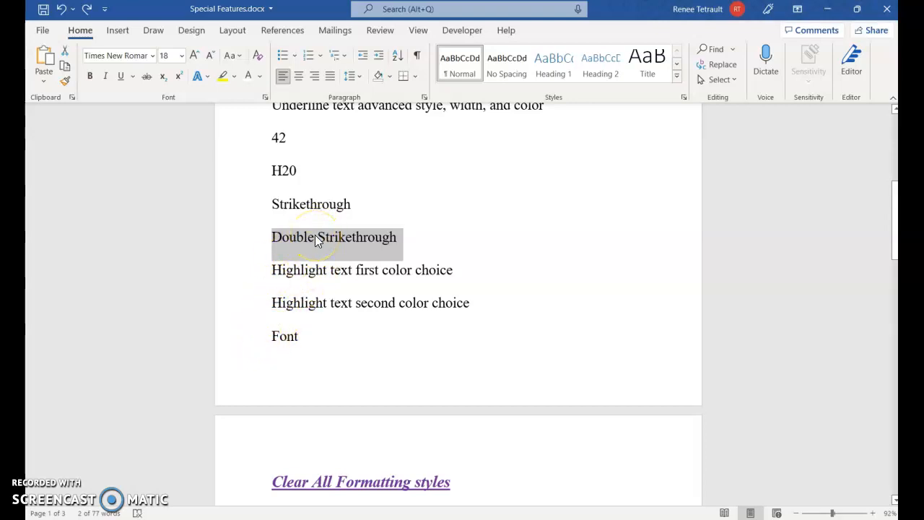
# Duplicate the selected Double Strikethrough line directly in front of Font without using the clipboard, and undo the copy.
pyautogui.moveTo(314, 243); pyautogui.dragTo(307, 264)
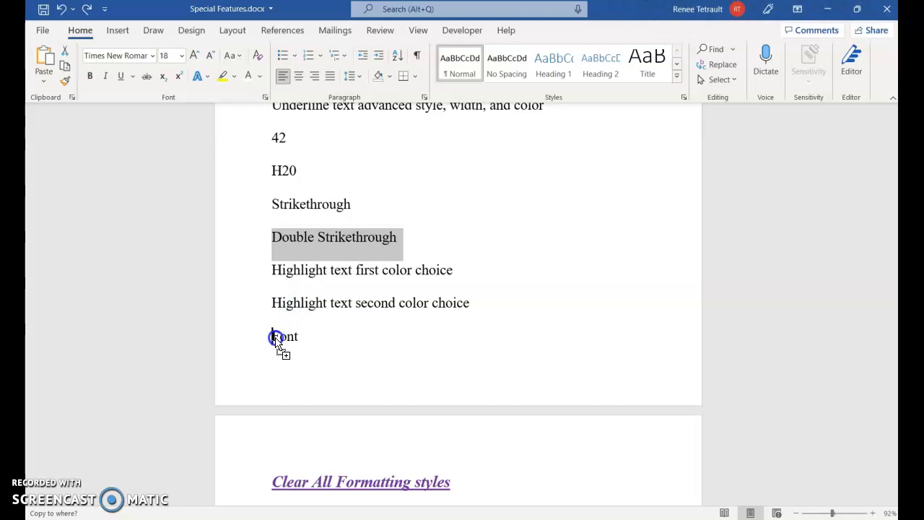
pyautogui.moveTo(276, 339); pyautogui.dragTo(275, 338)
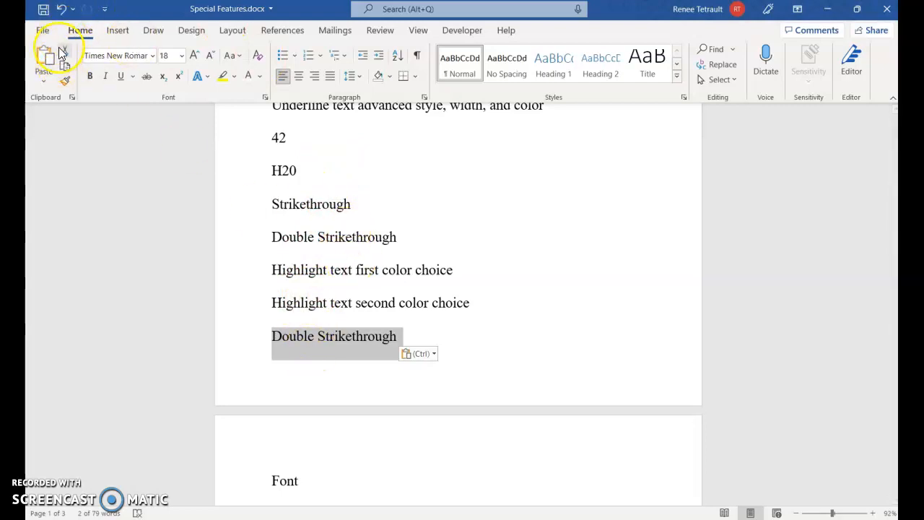
pyautogui.click(61, 9)
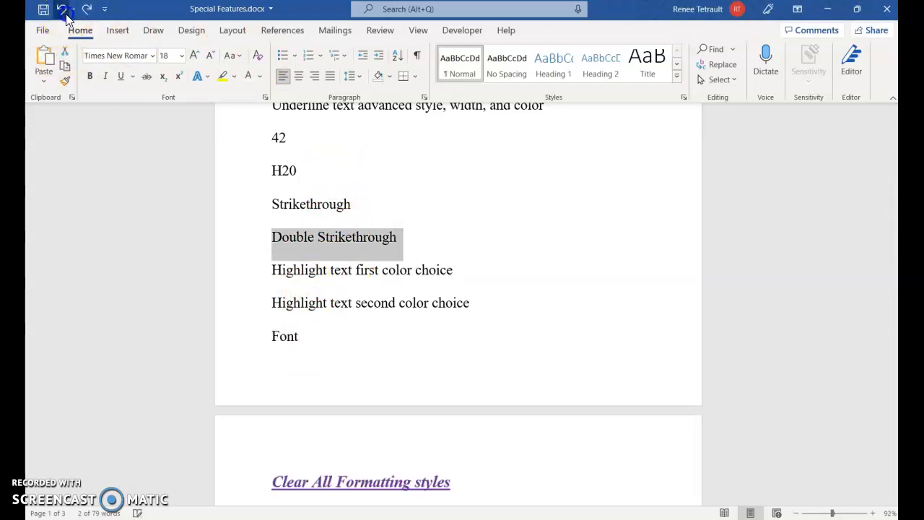
# Move the Highlight text second color choice line above Strikethrough, and return it to its place above Font.
pyautogui.click(234, 309)
pyautogui.moveTo(320, 313); pyautogui.dragTo(273, 205)
pyautogui.click(293, 338)
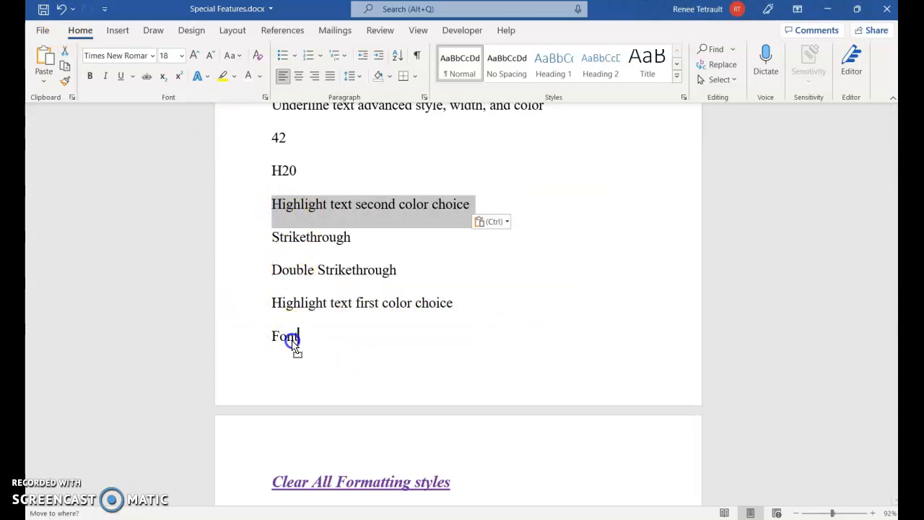
pyautogui.hotkey('ctrl', 'z')
pyautogui.click(421, 212)
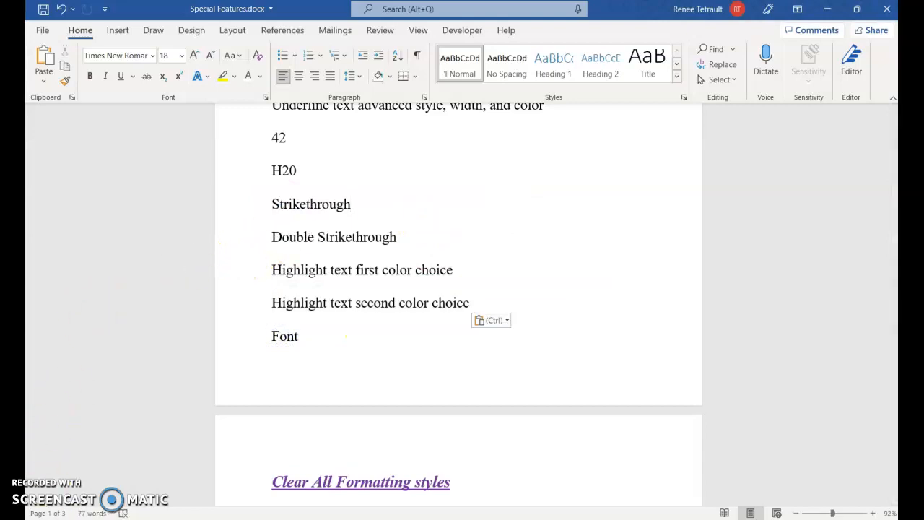
# Apply round bullets to the lines from Small Caps Preview through Underline text advanced style, width, and color.
pyautogui.scroll(3, 340, 293)
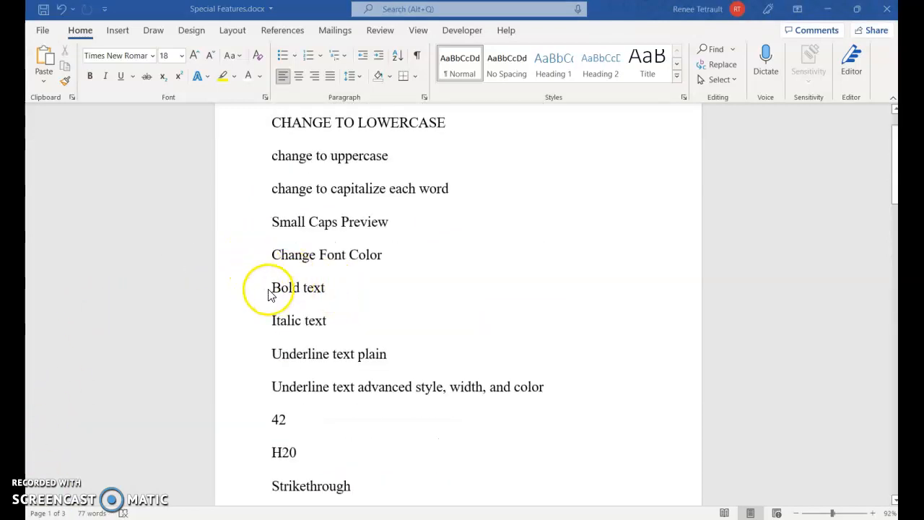
pyautogui.moveTo(258, 226); pyautogui.dragTo(263, 386)
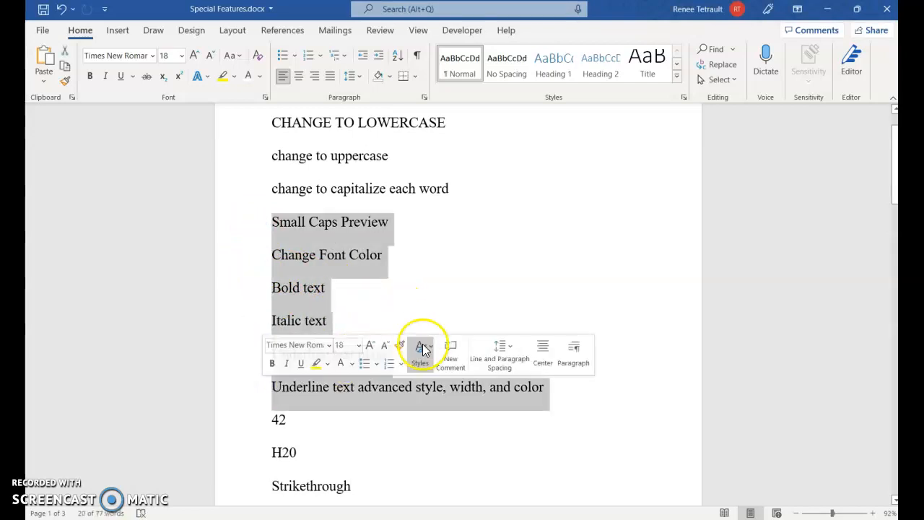
pyautogui.click(281, 57)
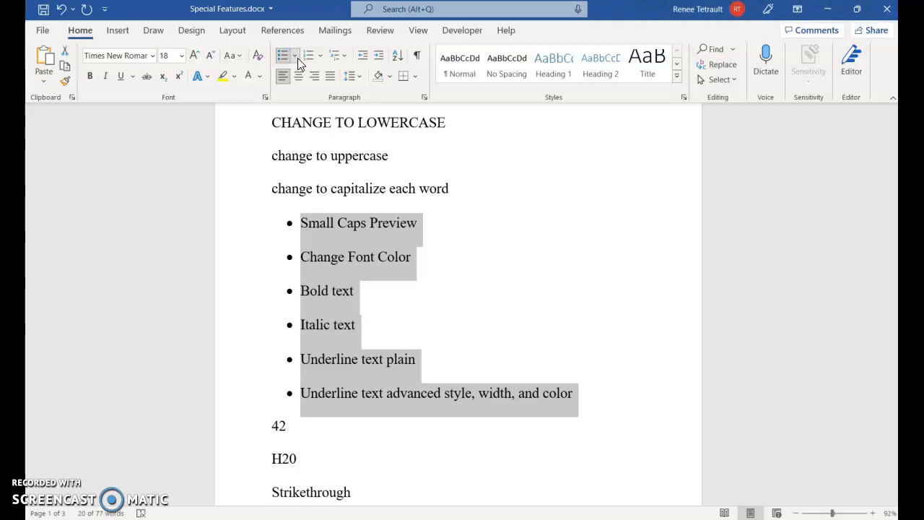
# Start defining a new picture bullet for the selected list and search Bing images for flower.
pyautogui.click(296, 57)
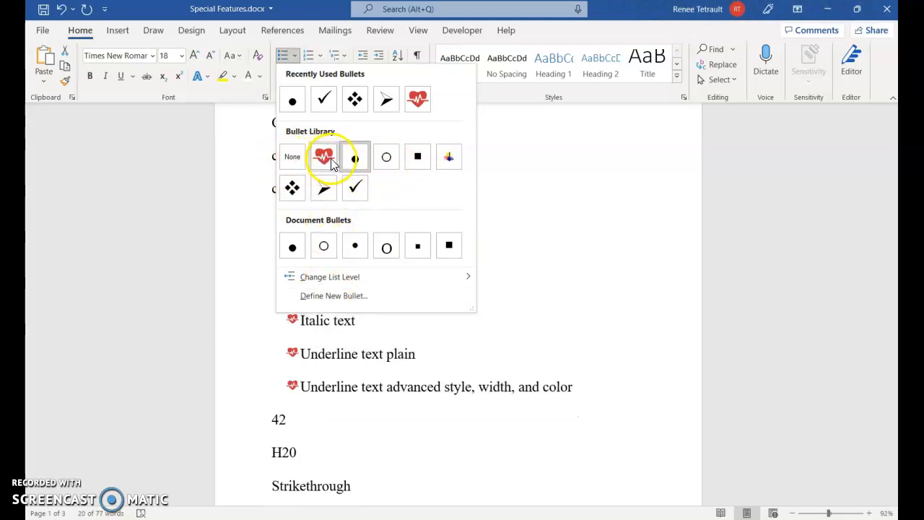
pyautogui.click(340, 296)
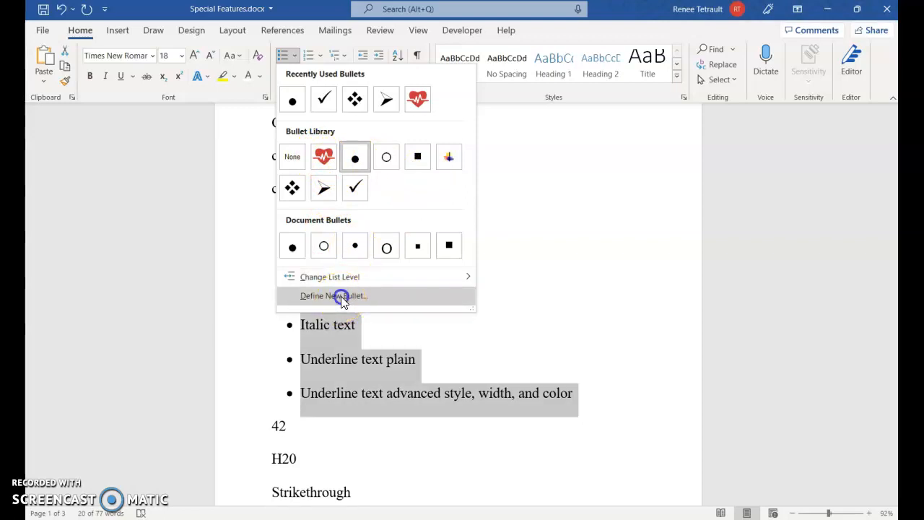
pyautogui.click(465, 175)
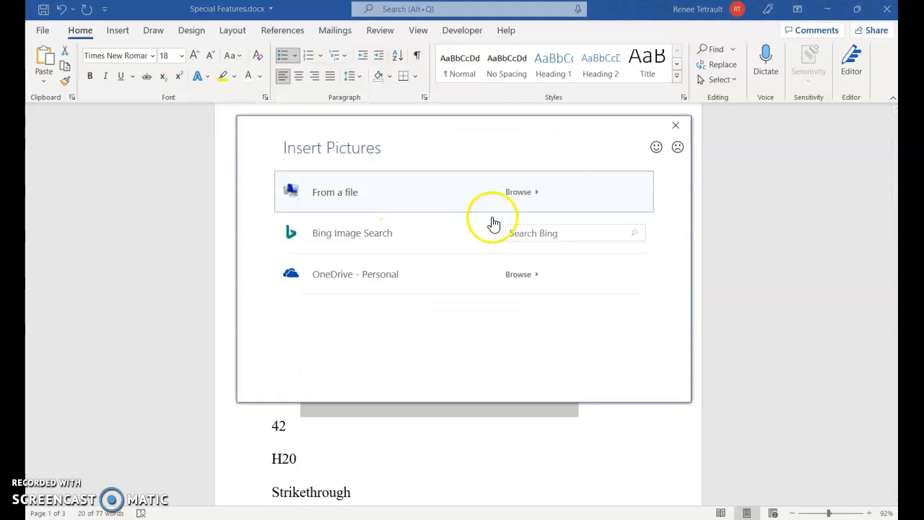
pyautogui.click(545, 234)
pyautogui.write('flo')
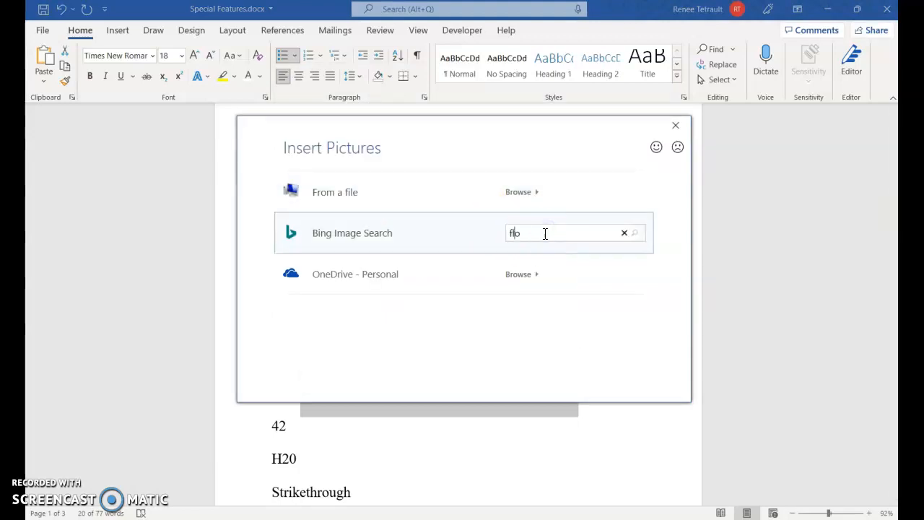
pyautogui.write('wer')
pyautogui.press('Return')
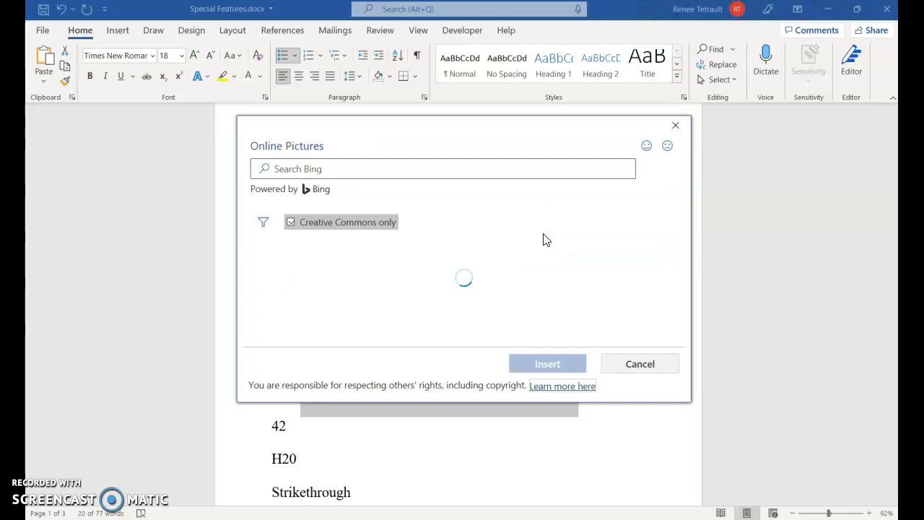
# Insert a red flower picture as the new bullet and apply it to the selected list.
pyautogui.scroll(-3, 568, 249)
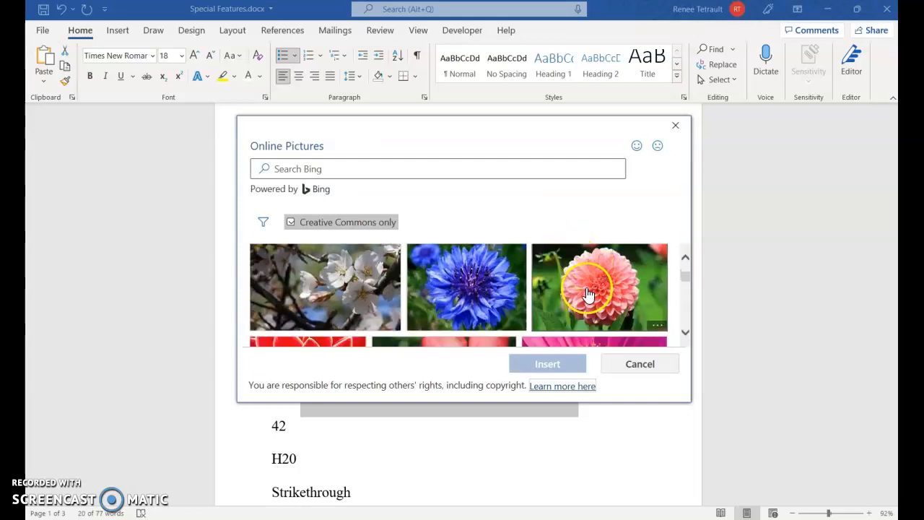
pyautogui.click(310, 296)
pyautogui.click(535, 363)
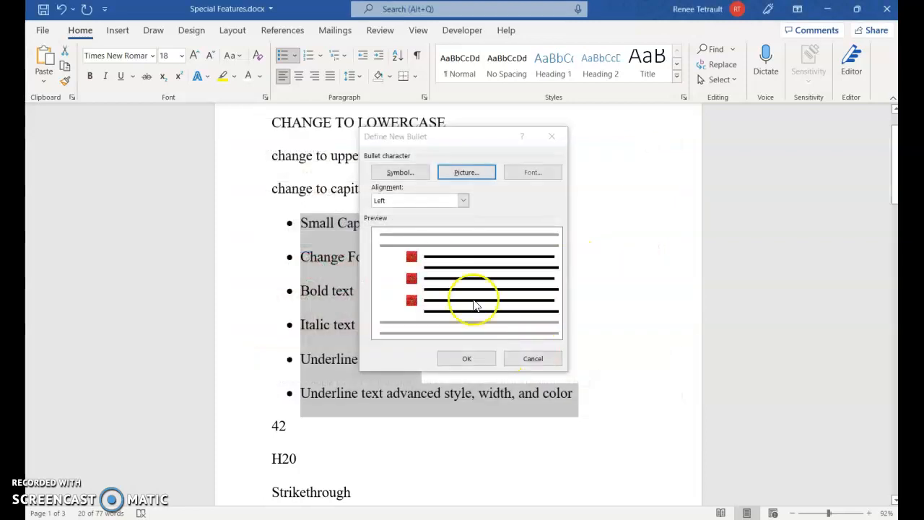
pyautogui.click(465, 359)
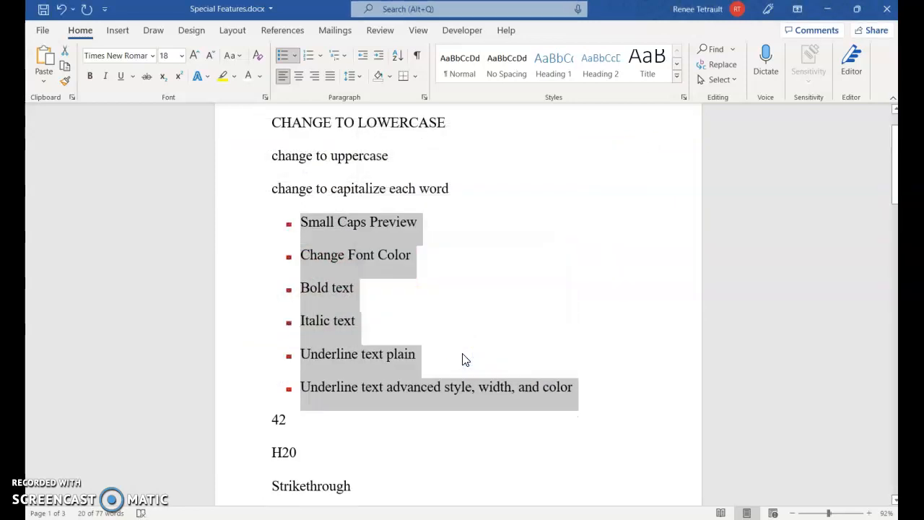
# Select all the picture bullets in the list and enlarge them to size 24.
pyautogui.click(289, 258)
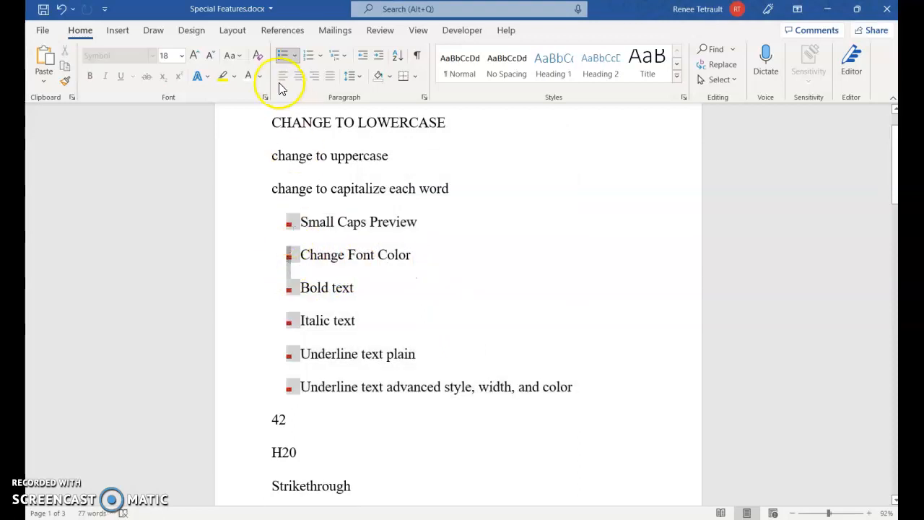
pyautogui.click(192, 57)
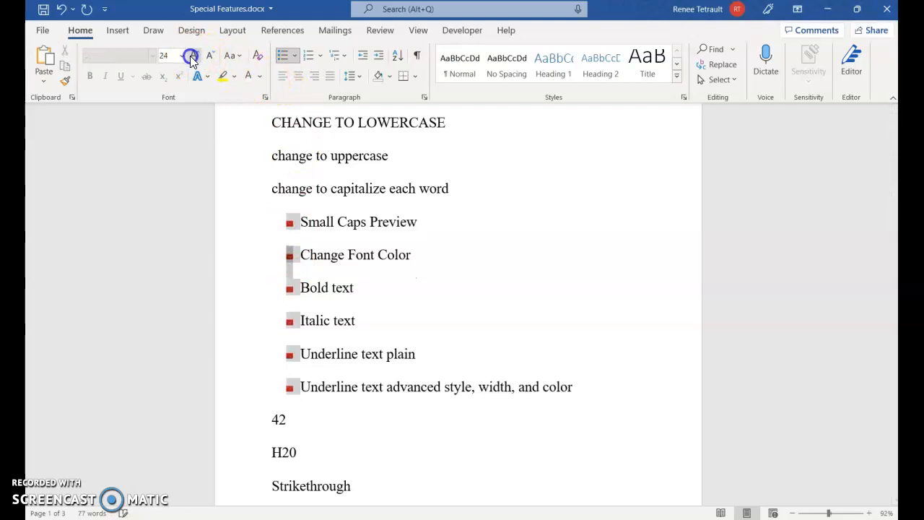
# Enlarge the list's flower picture bullets step by step to one size beyond 72.
pyautogui.click(192, 57)
pyautogui.click(192, 57)
pyautogui.click(192, 57)
pyautogui.click(192, 57)
pyautogui.click(192, 57)
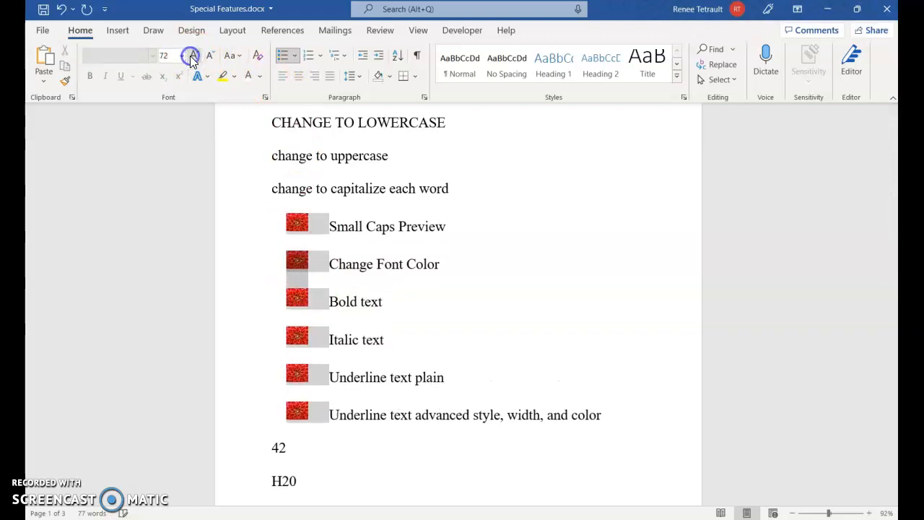
pyautogui.click(192, 57)
pyautogui.click(476, 228)
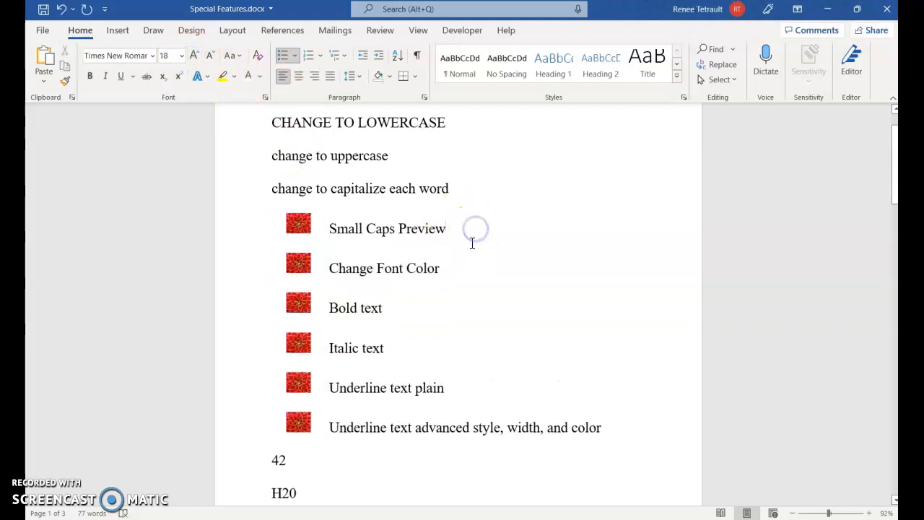
# Replace the flower bullets on the lines from Small Caps Preview through Underline text advanced with arrowhead bullets.
pyautogui.moveTo(264, 223); pyautogui.dragTo(605, 434)
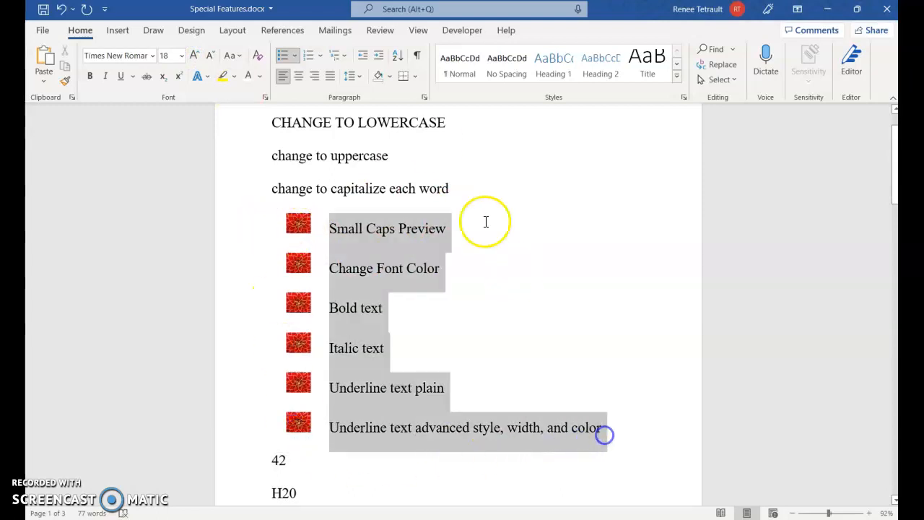
pyautogui.click(295, 55)
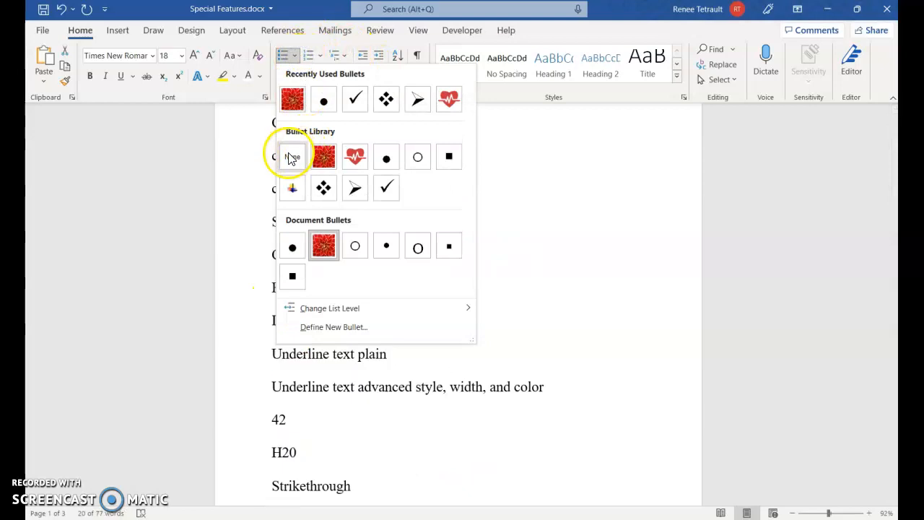
pyautogui.click(359, 189)
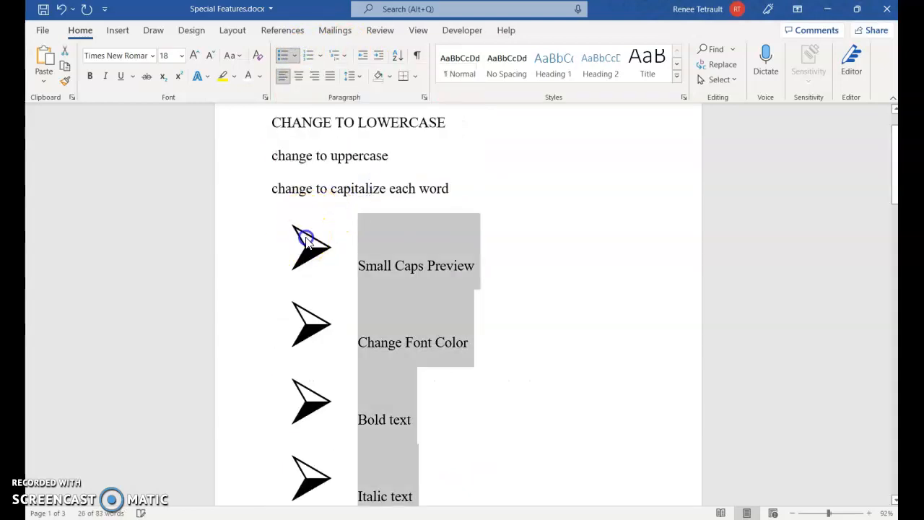
# Select only the arrowhead bullets in the list and shrink them to size 16.
pyautogui.click(303, 235)
pyautogui.click(213, 58)
pyautogui.click(214, 58)
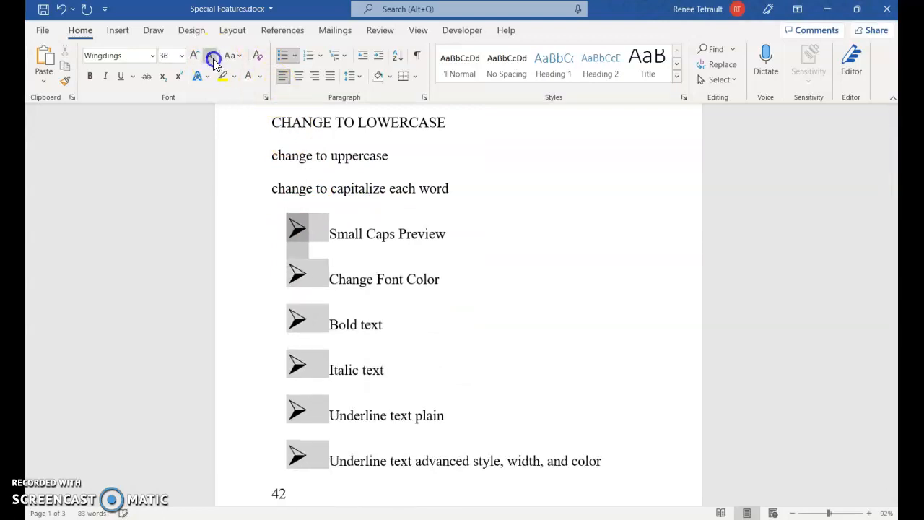
pyautogui.click(214, 58)
pyautogui.click(214, 59)
pyautogui.click(213, 58)
pyautogui.click(214, 59)
pyautogui.click(214, 59)
pyautogui.click(214, 59)
pyautogui.click(214, 59)
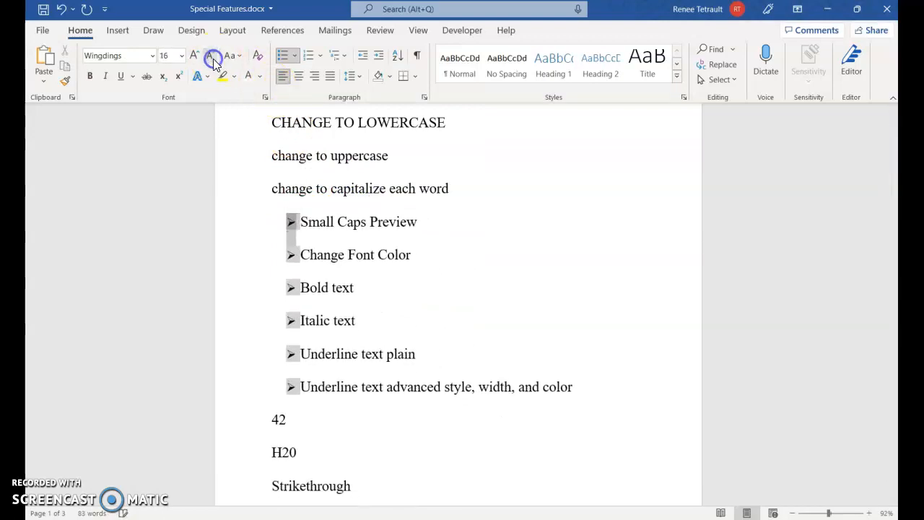
# Color the arrowhead bullets purple and enlarge them by one size, leaving the list text unchanged.
pyautogui.click(261, 77)
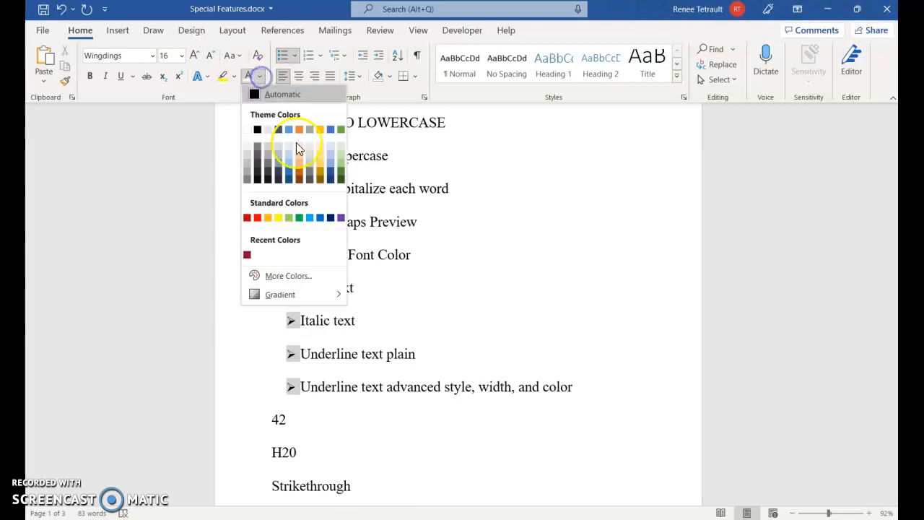
pyautogui.click(341, 213)
pyautogui.click(196, 57)
pyautogui.click(345, 256)
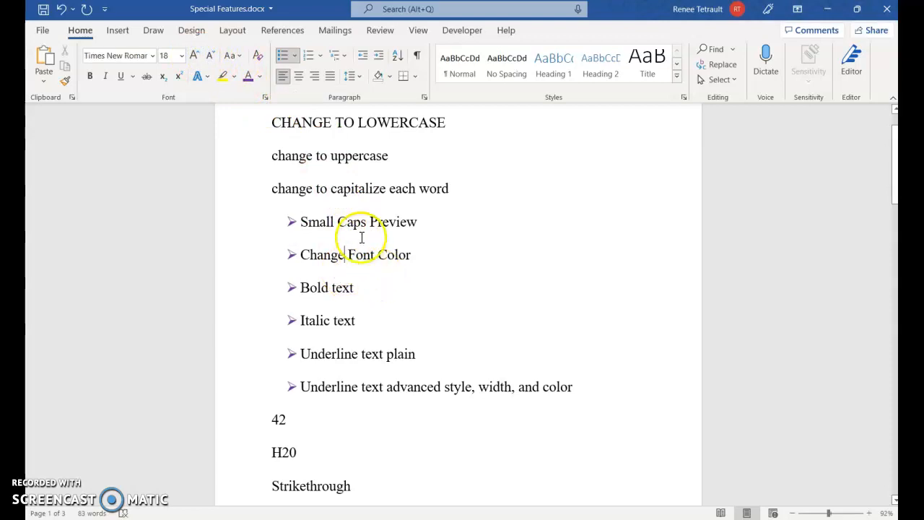
# Replace the purple arrowhead bullets with 1., 2., 3. numbering and switch the numbering to the A., B., C. format.
pyautogui.moveTo(243, 228); pyautogui.dragTo(280, 379)
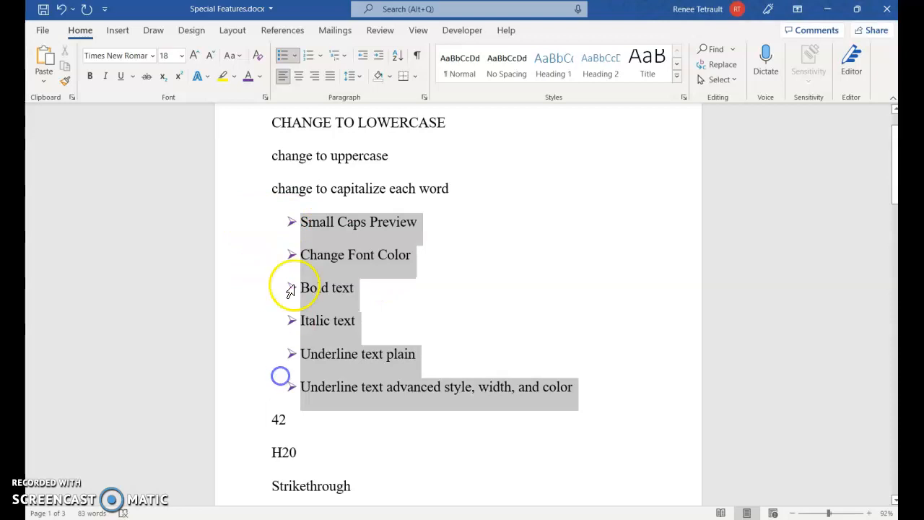
pyautogui.click(294, 56)
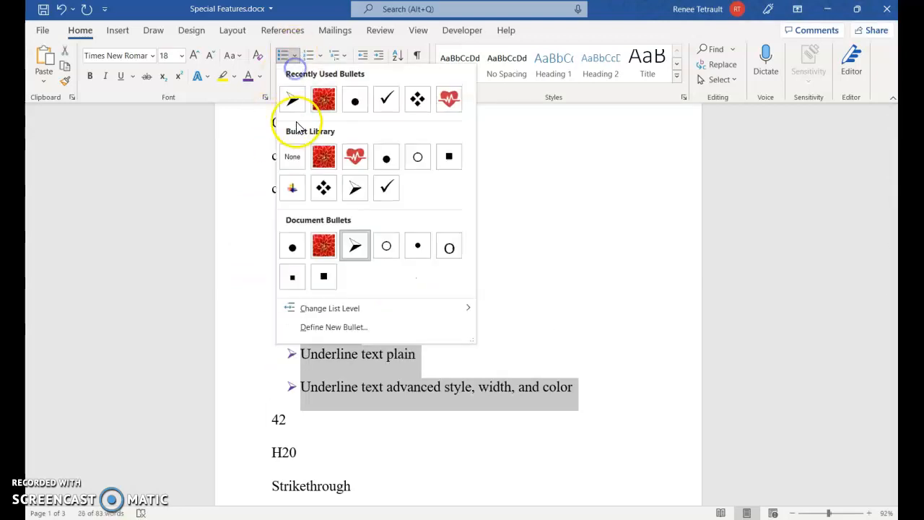
pyautogui.click(296, 157)
pyautogui.click(307, 59)
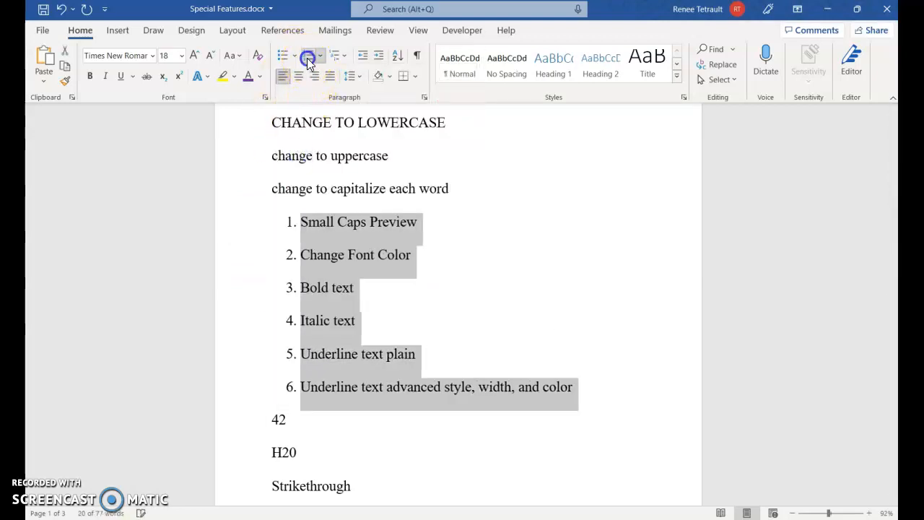
pyautogui.click(320, 55)
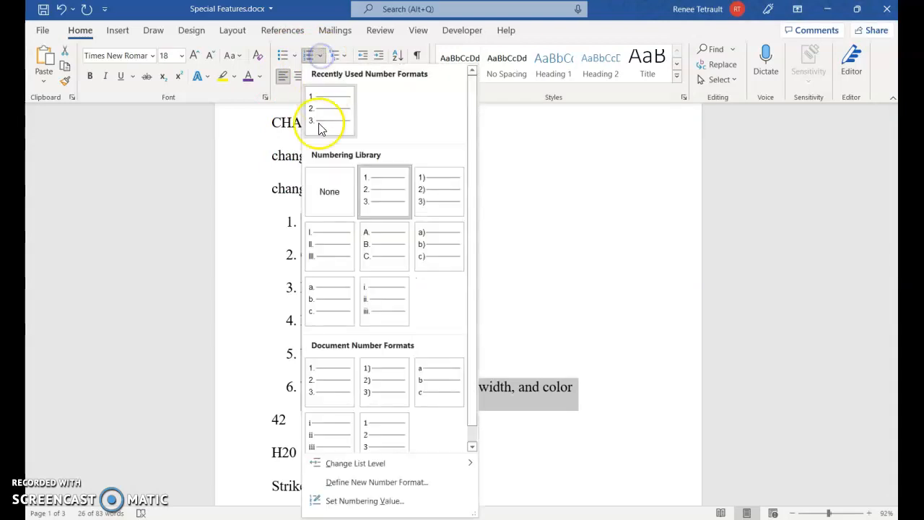
pyautogui.click(382, 236)
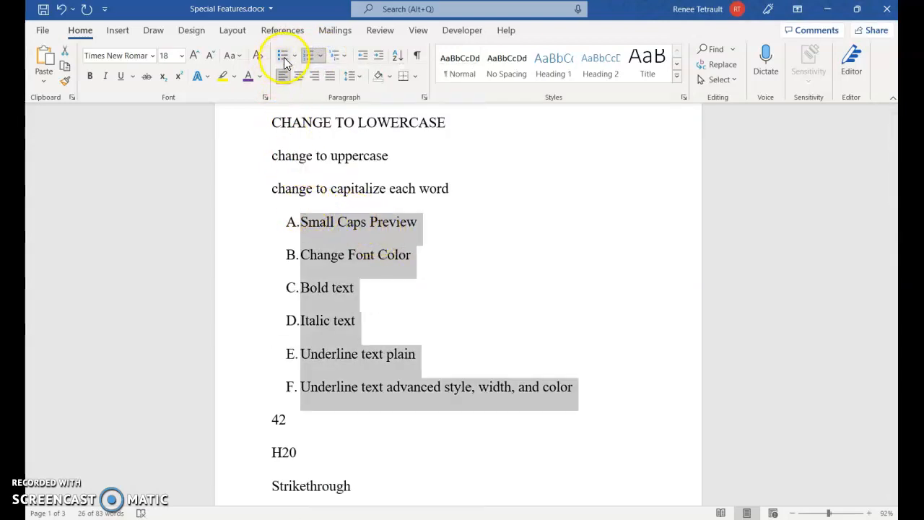
# Remove the lettered numbering from the list so its lines are plain paragraphs, and deselect them.
pyautogui.click(309, 57)
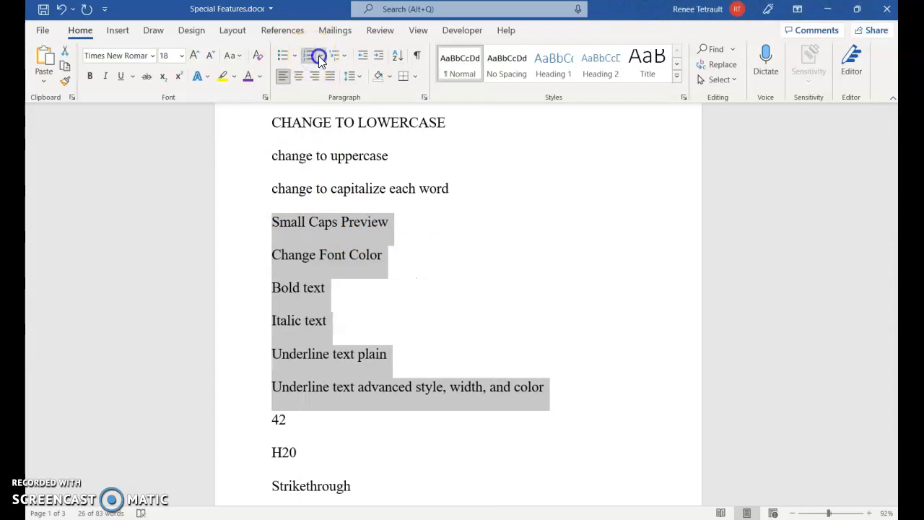
pyautogui.click(318, 56)
pyautogui.click(321, 180)
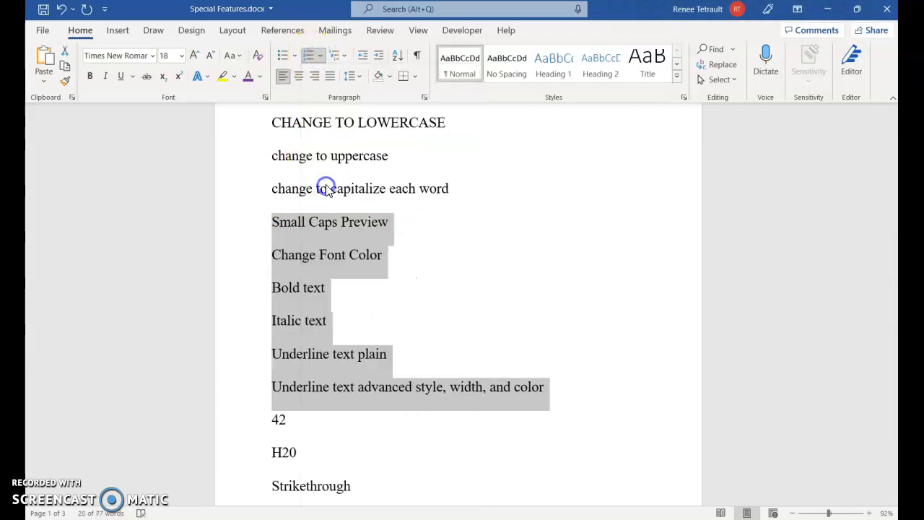
pyautogui.click(313, 257)
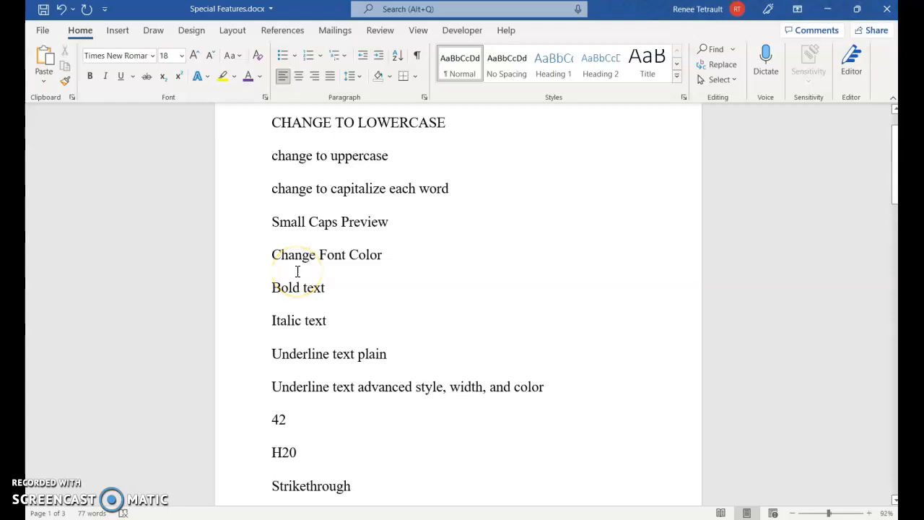
# Apply the Narrow preset with 0.5" page margins to the document.
pyautogui.scroll(2, 314, 225)
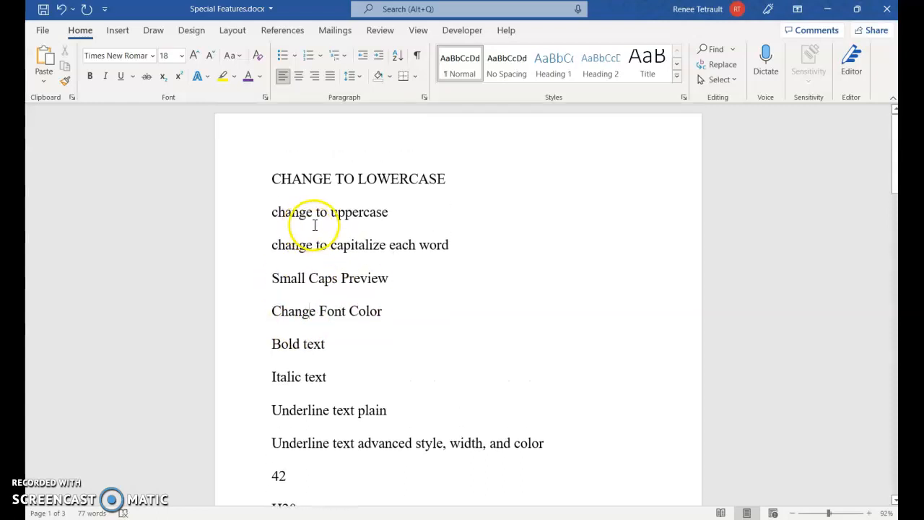
pyautogui.click(231, 30)
pyautogui.click(45, 63)
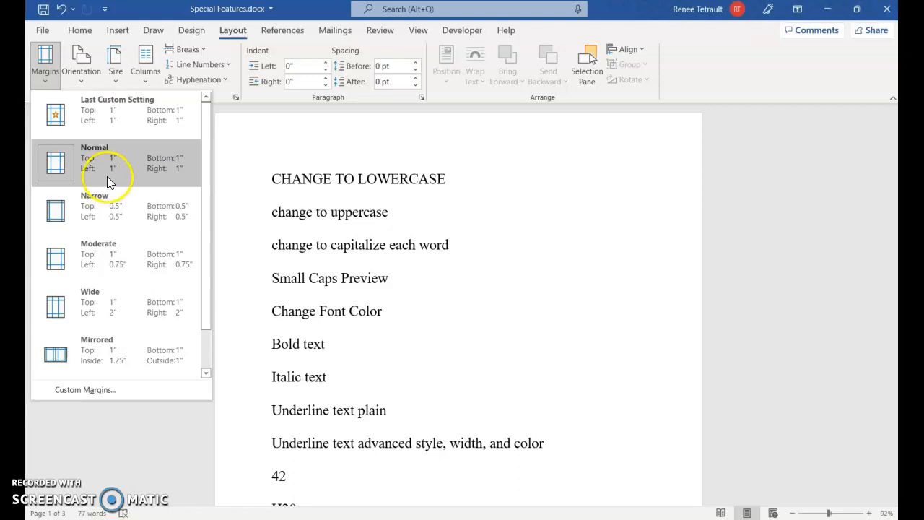
pyautogui.click(98, 209)
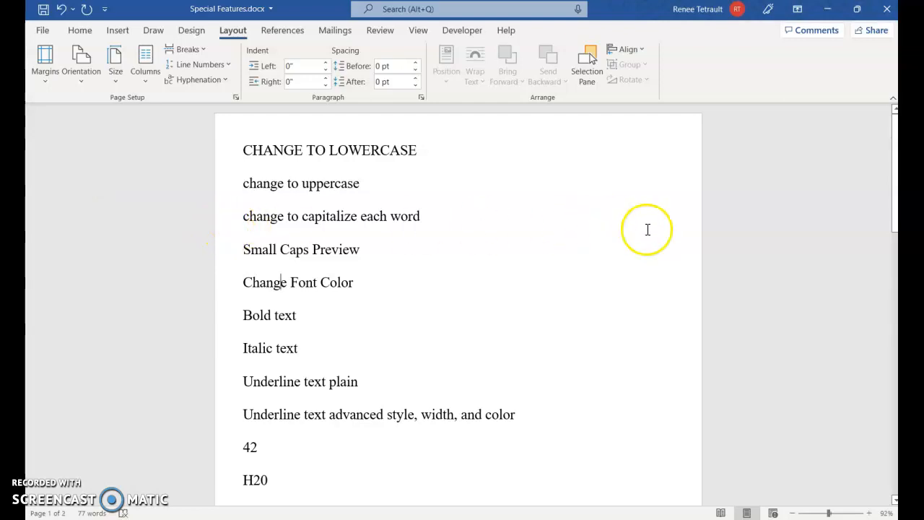
# Try the Moderate page margins on the document, followed by the Wide preset with 2" side margins.
pyautogui.click(64, 78)
pyautogui.click(65, 78)
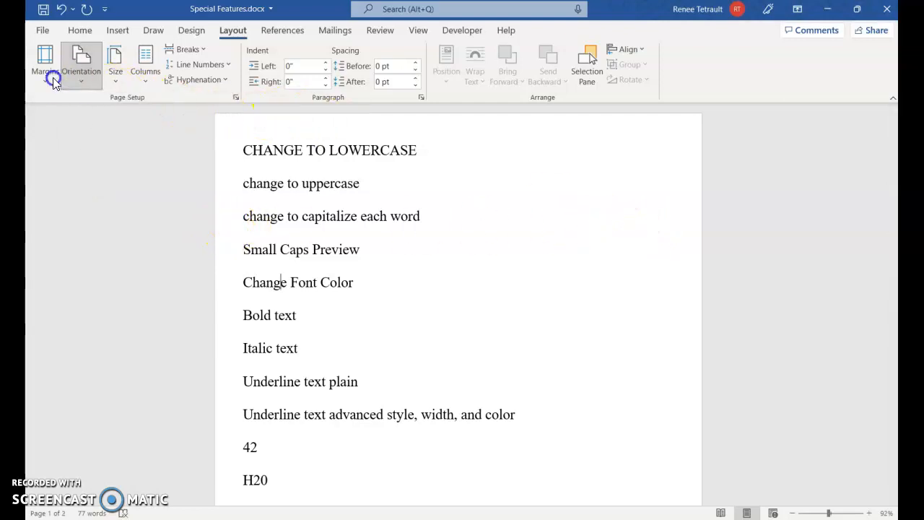
pyautogui.click(45, 72)
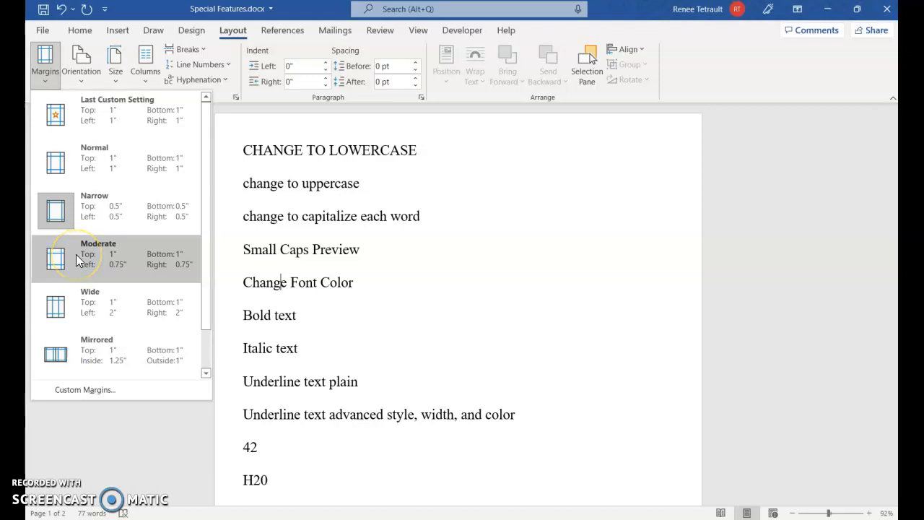
pyautogui.click(130, 272)
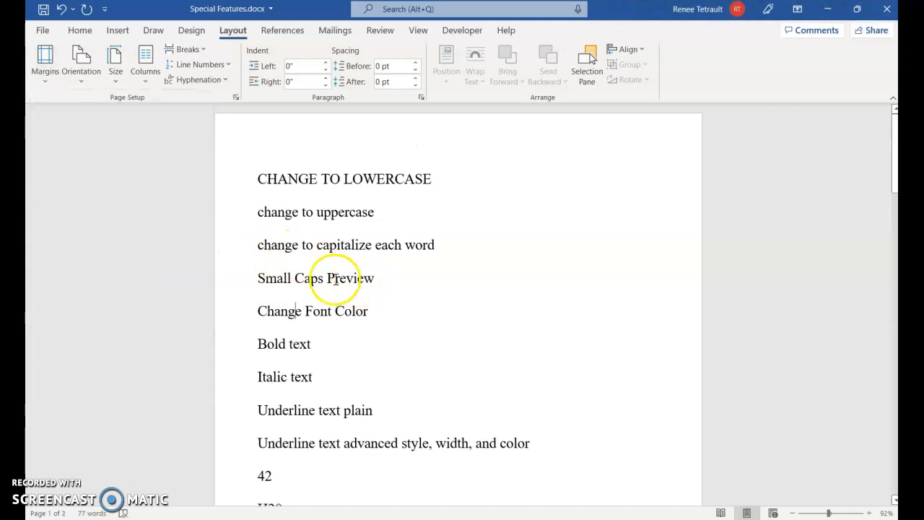
pyautogui.click(48, 76)
pyautogui.click(86, 300)
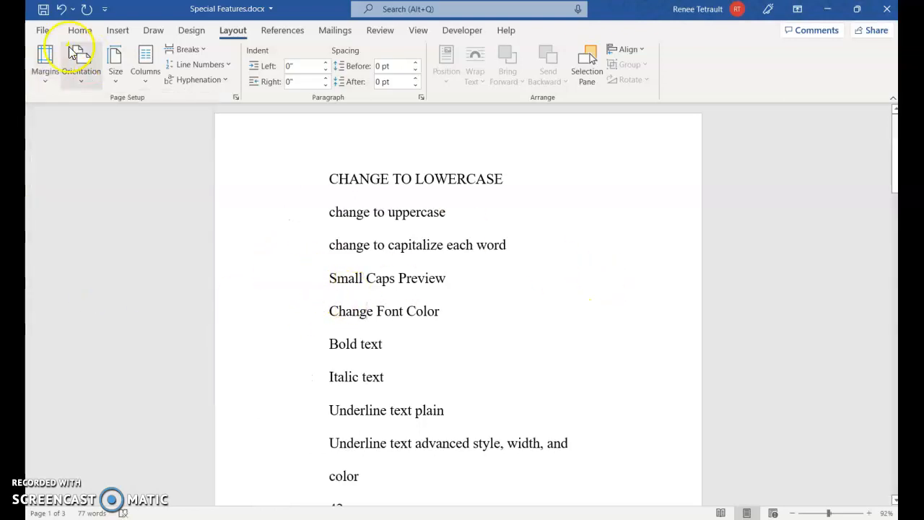
# Define custom page margins for the whole document with 2.3" on the left and 2.2" on the right.
pyautogui.click(42, 77)
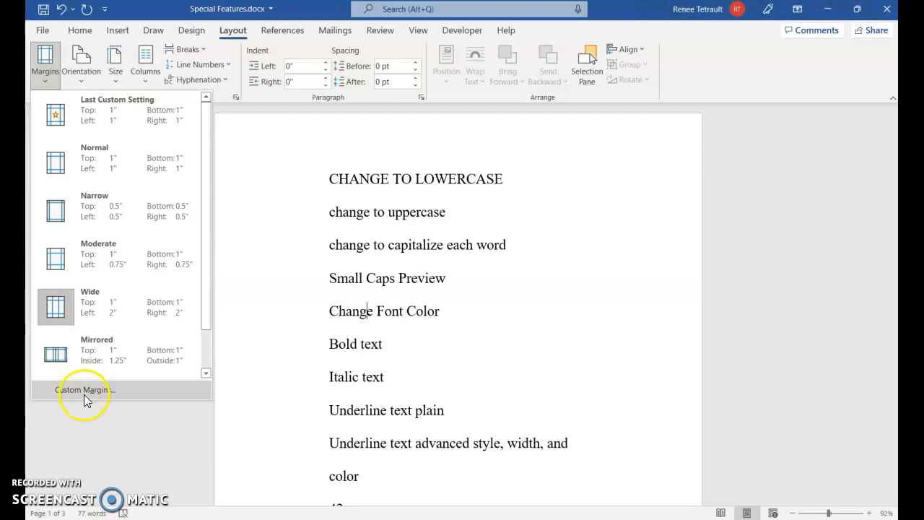
pyautogui.click(84, 394)
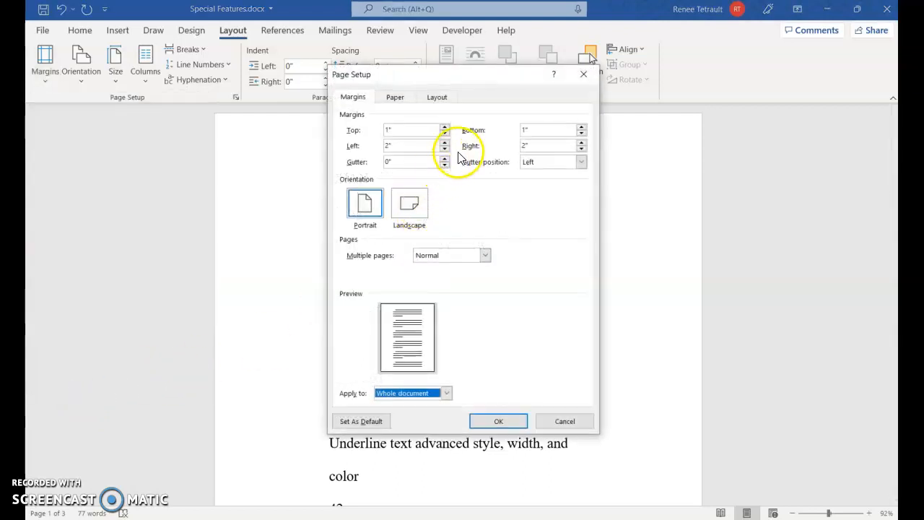
pyautogui.click(445, 143)
pyautogui.click(444, 143)
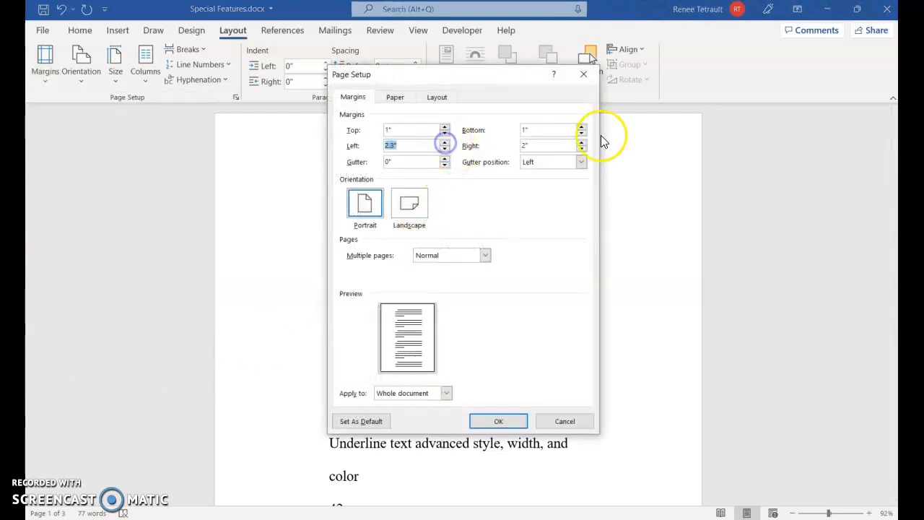
pyautogui.click(582, 142)
pyautogui.click(582, 142)
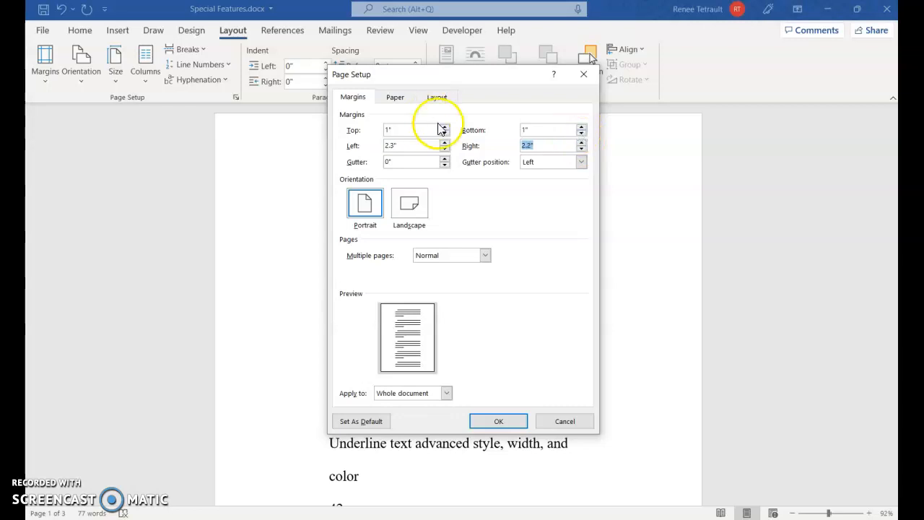
pyautogui.click(507, 421)
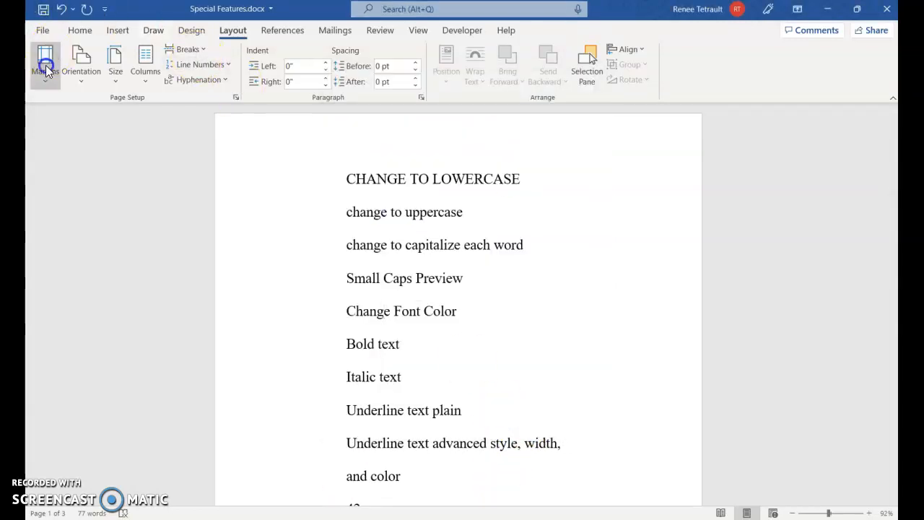
# Set the page margins to the Normal preset with 1" on all sides.
pyautogui.click(45, 70)
pyautogui.click(95, 173)
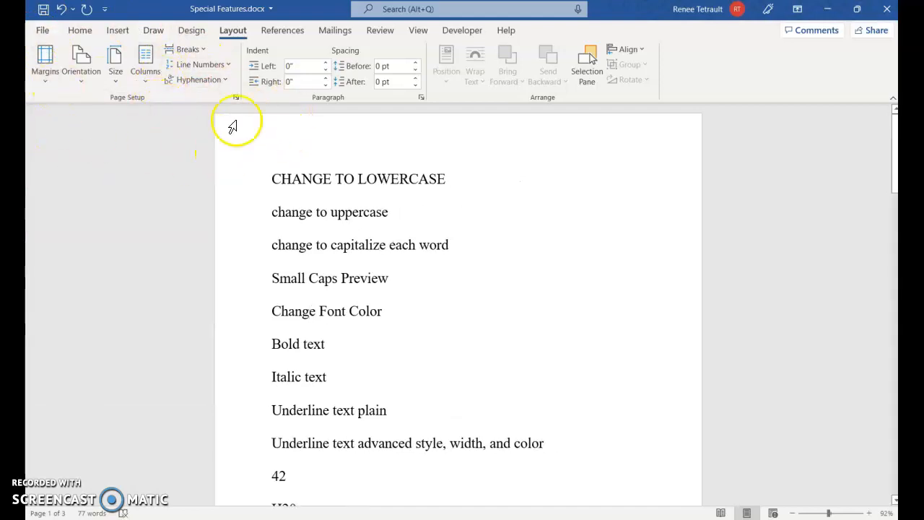
# Change the page orientation to landscape and zoom the document to show one whole page.
pyautogui.click(85, 77)
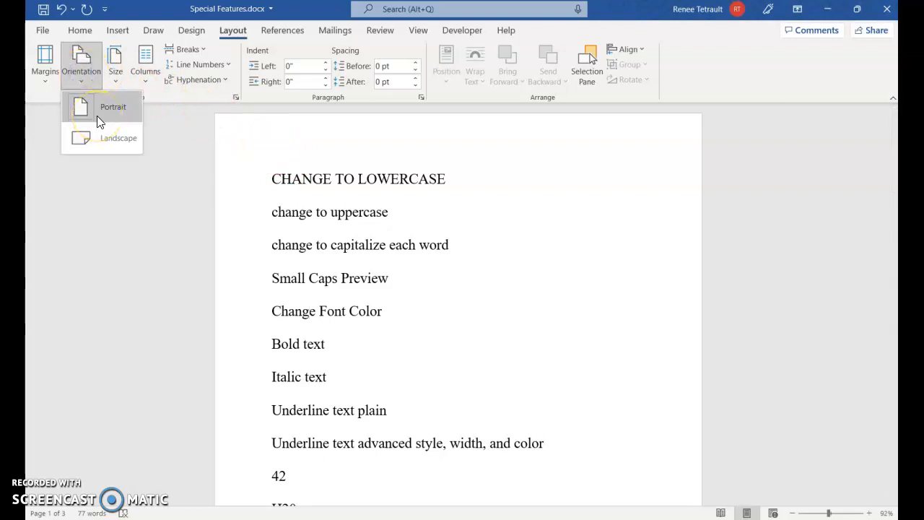
pyautogui.click(106, 143)
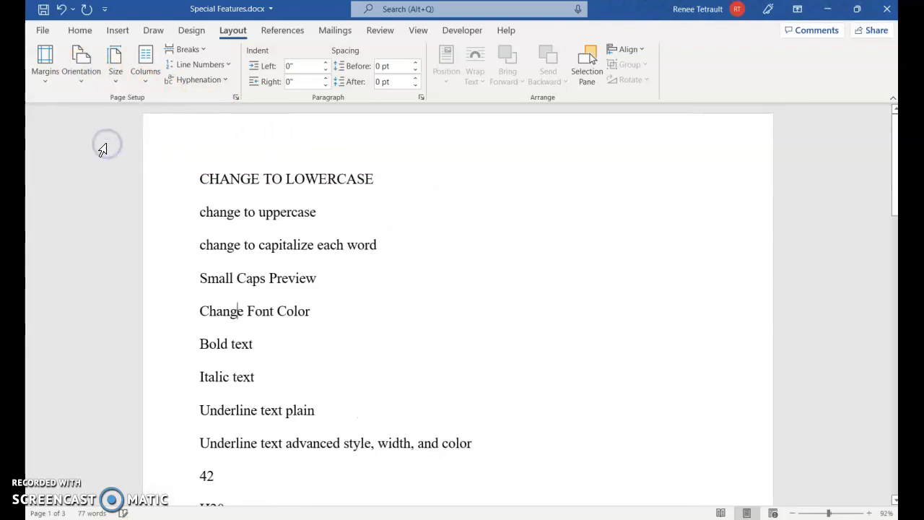
pyautogui.click(418, 31)
pyautogui.click(475, 49)
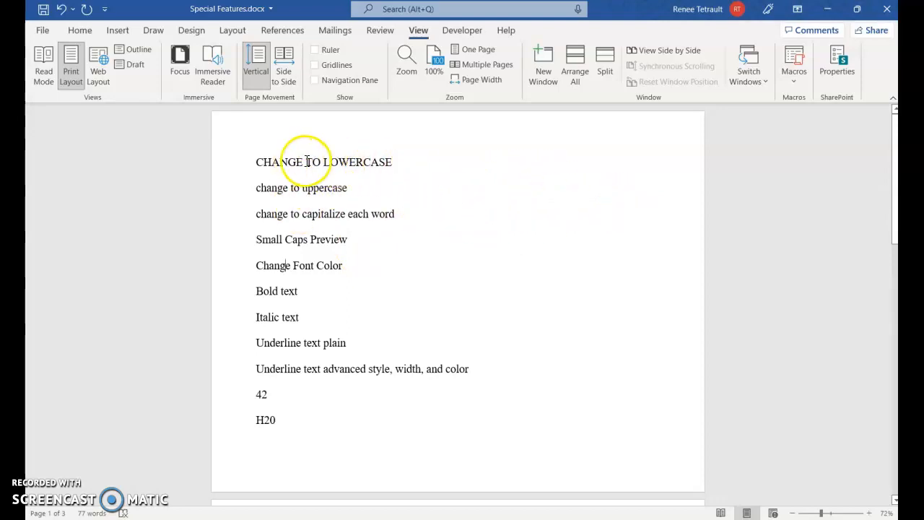
# Set the page orientation to portrait.
pyautogui.click(225, 34)
pyautogui.click(81, 72)
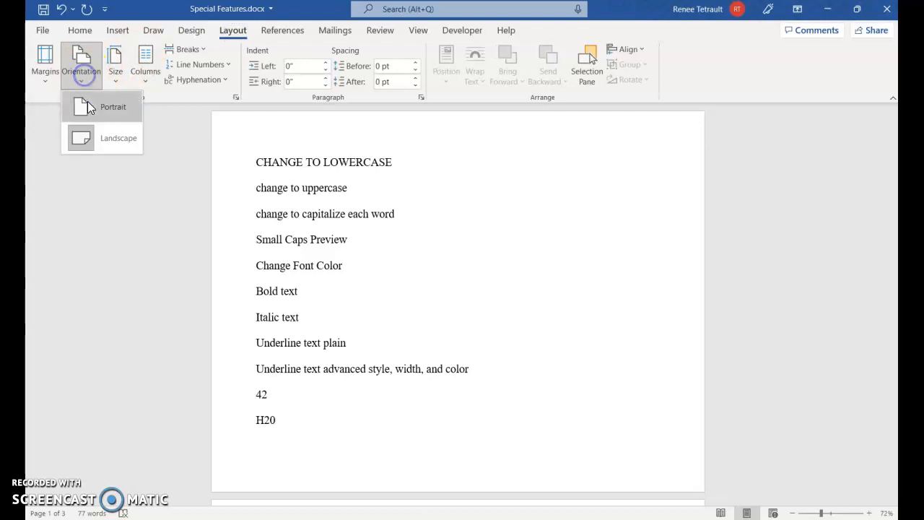
pyautogui.click(105, 114)
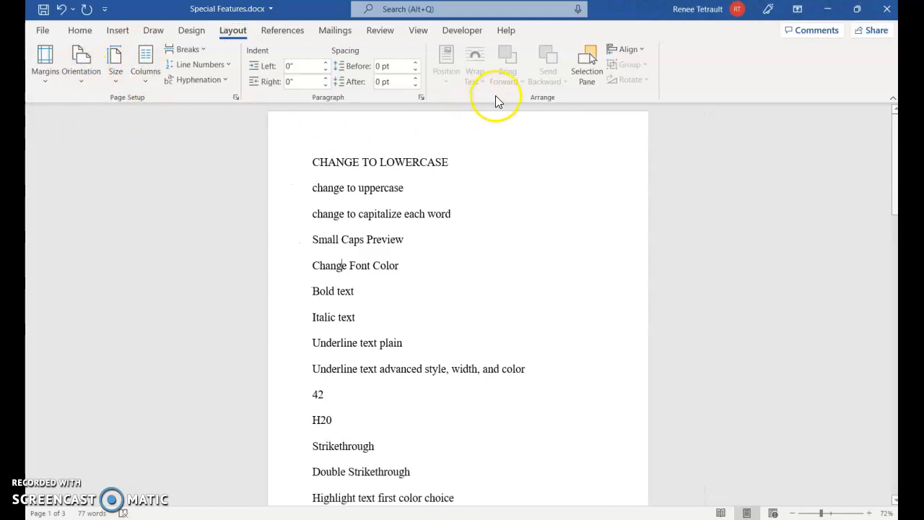
# Insert the AutoComplete suggestion January on the line below the Days of the Week/Months of the Year heading, at 100% zoom.
pyautogui.click(417, 30)
pyautogui.click(436, 62)
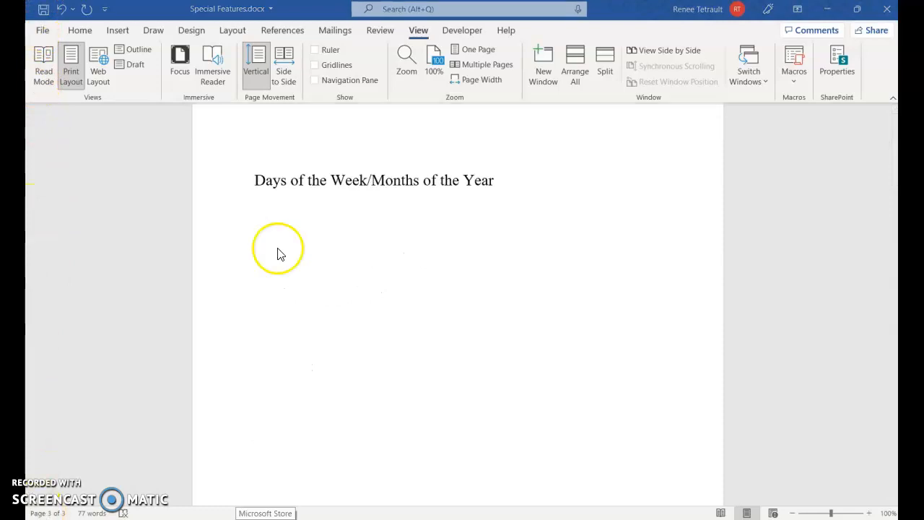
pyautogui.click(273, 246)
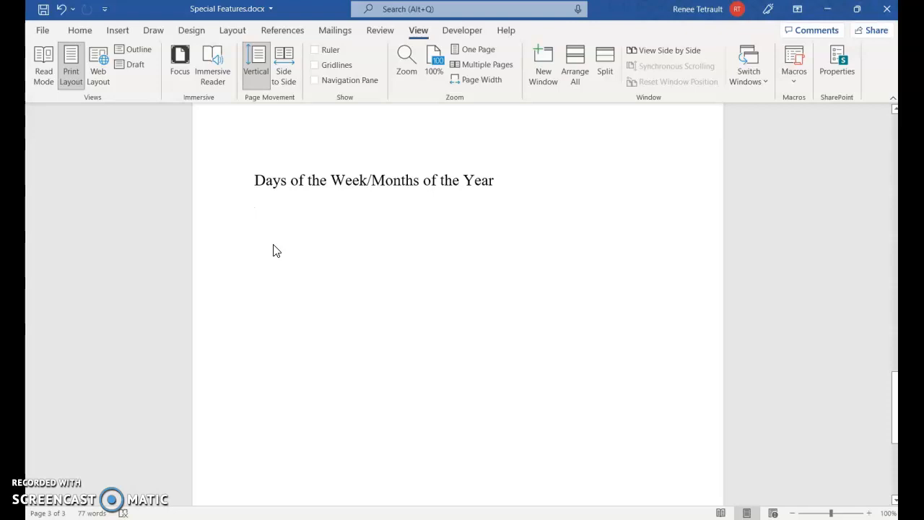
pyautogui.write('ja')
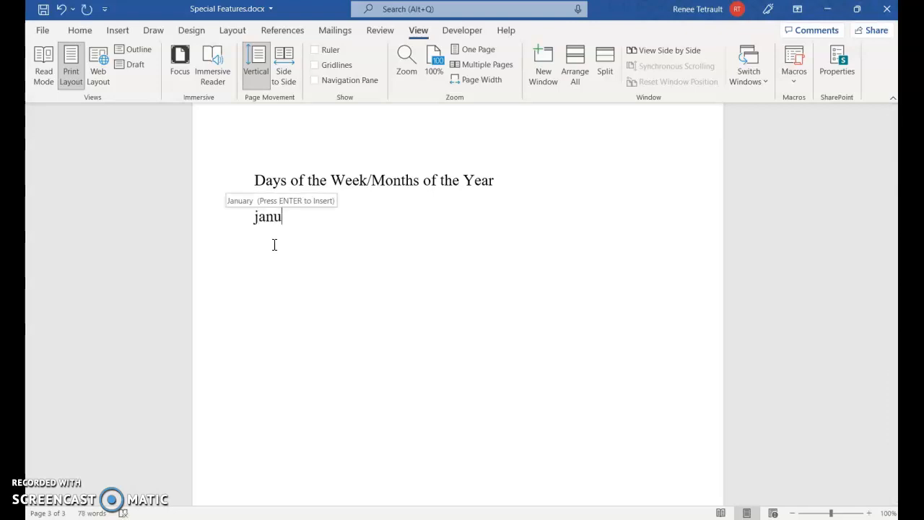
pyautogui.write('nu')
pyautogui.press('Return')
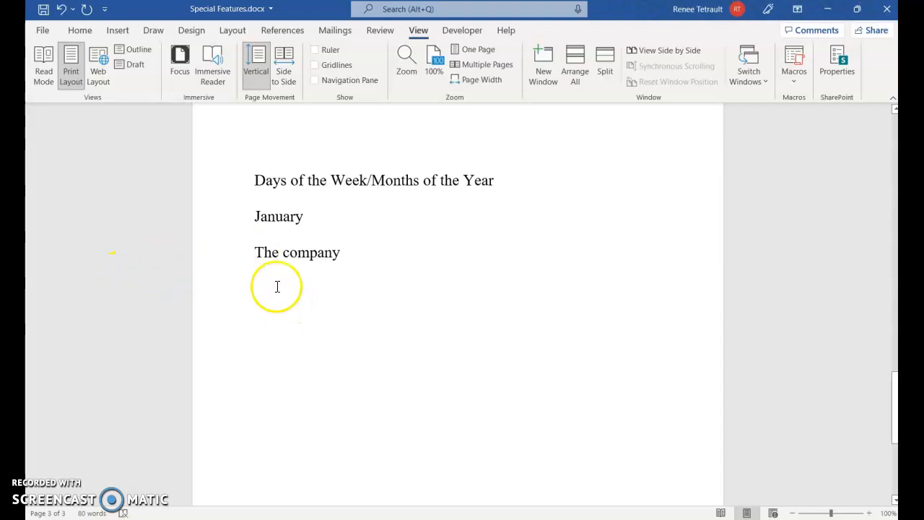
# Add an AutoCorrect entry in the proofing options that replaces stcc with Springfield Technical Community College.
pyautogui.click(42, 32)
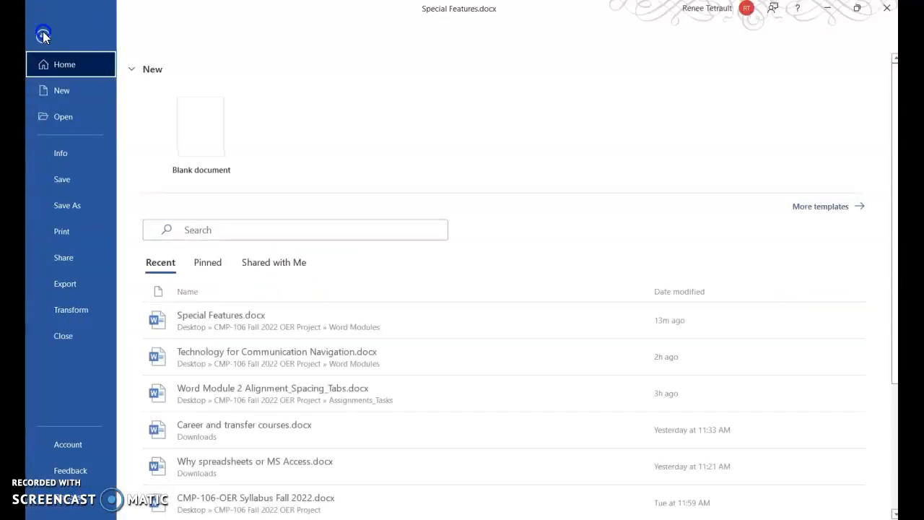
pyautogui.click(80, 500)
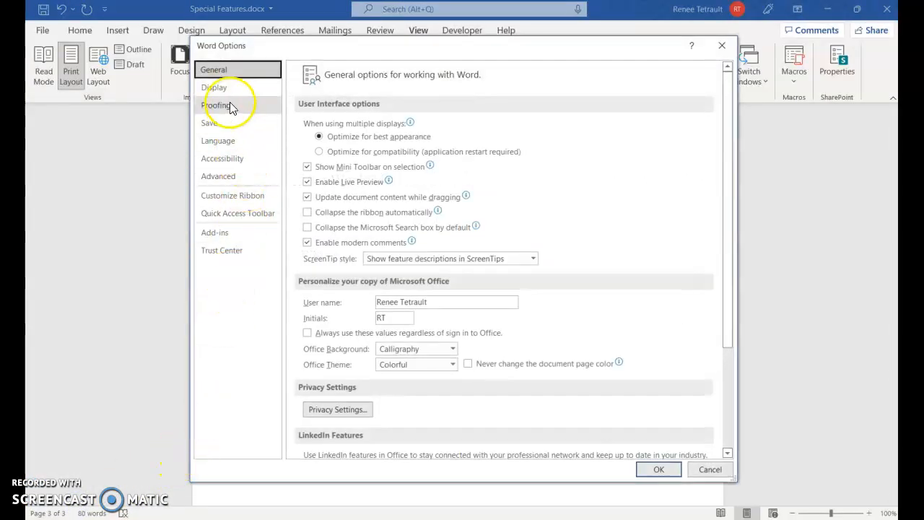
pyautogui.click(230, 105)
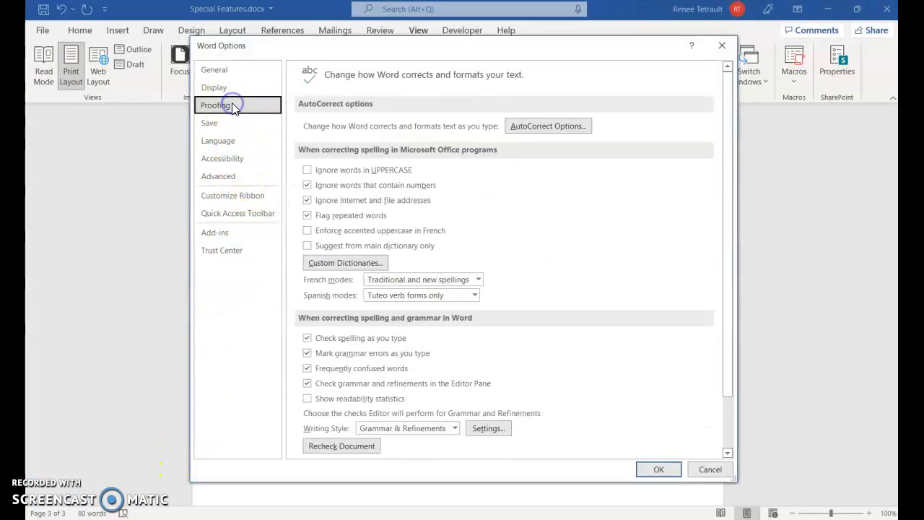
pyautogui.click(523, 130)
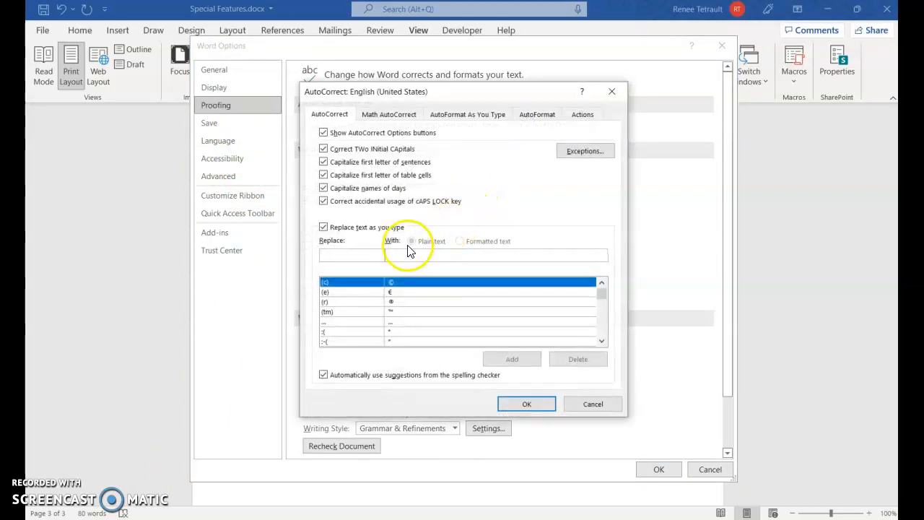
pyautogui.click(602, 341)
pyautogui.click(602, 341)
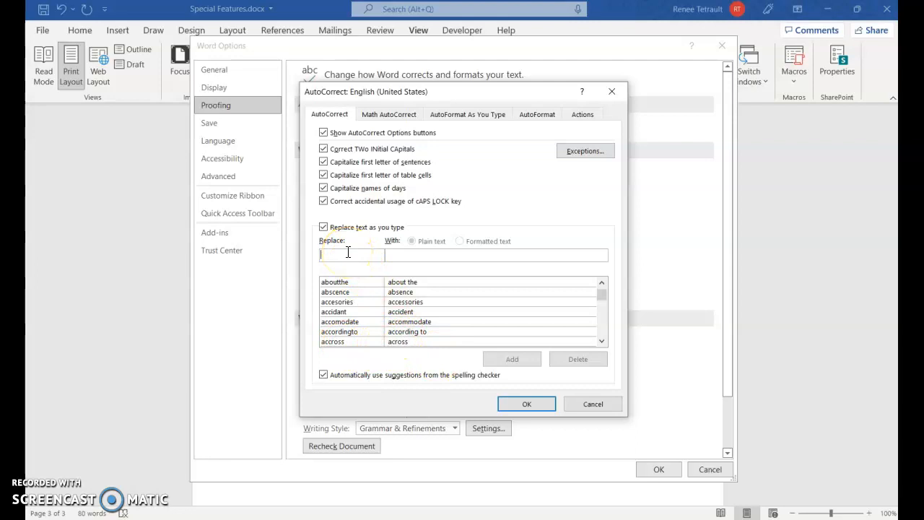
pyautogui.write('stcc')
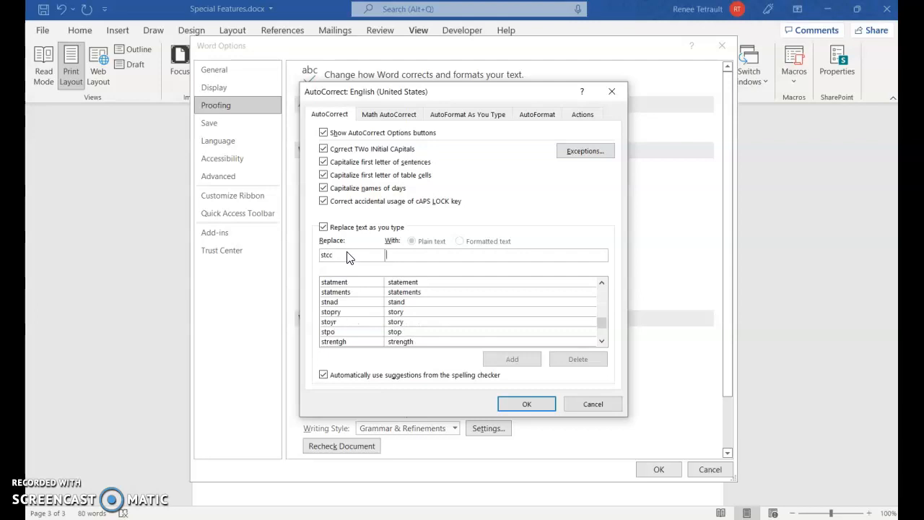
pyautogui.press('Tab')
pyautogui.write('S')
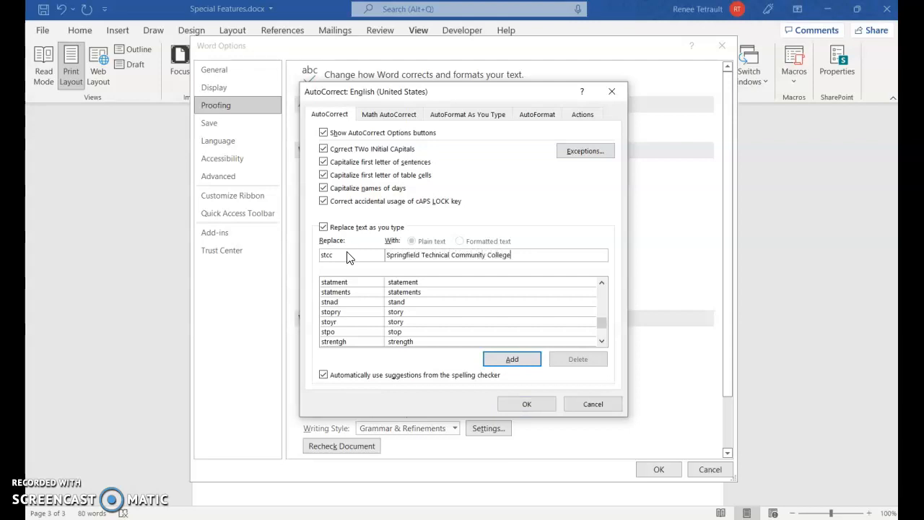
pyautogui.click(520, 361)
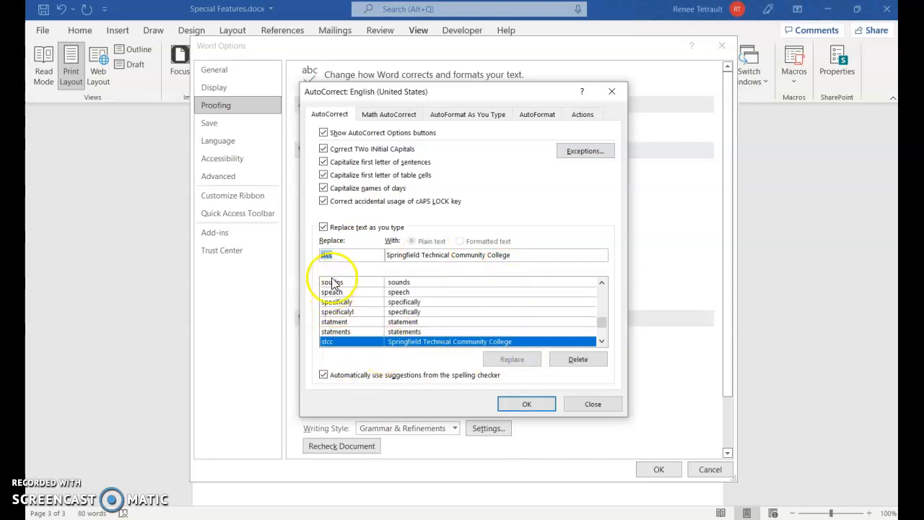
# Add an AutoCorrect entry that replaces rt with the author's full name, and accept the AutoCorrect and Word options.
pyautogui.write('rt')
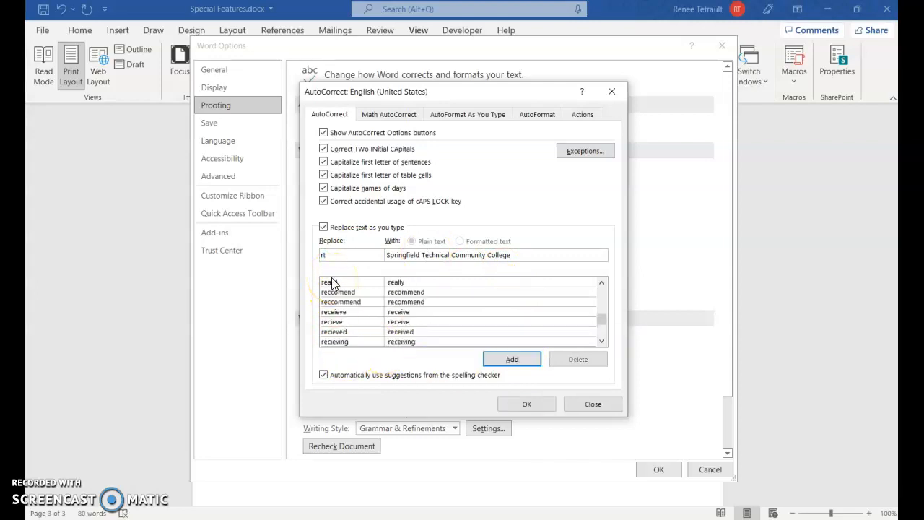
pyautogui.press('Tab')
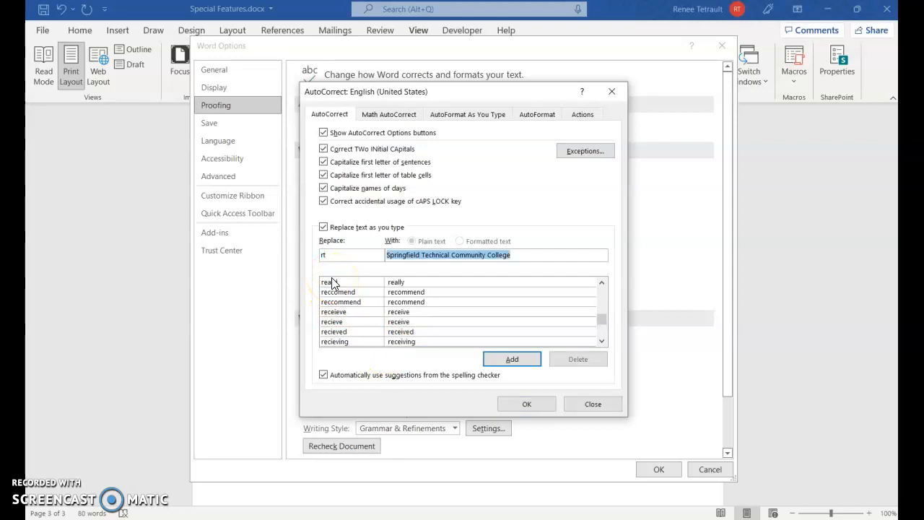
pyautogui.write('Renee Tetrault')
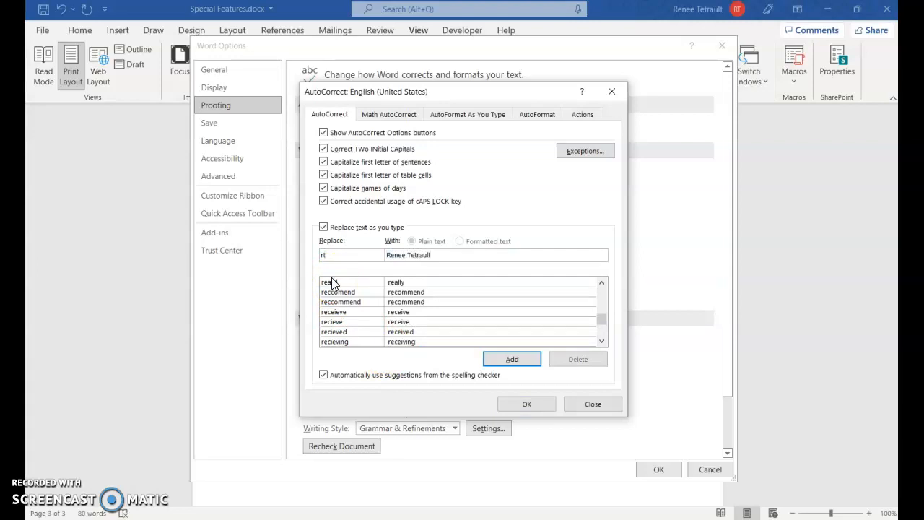
pyautogui.click(524, 359)
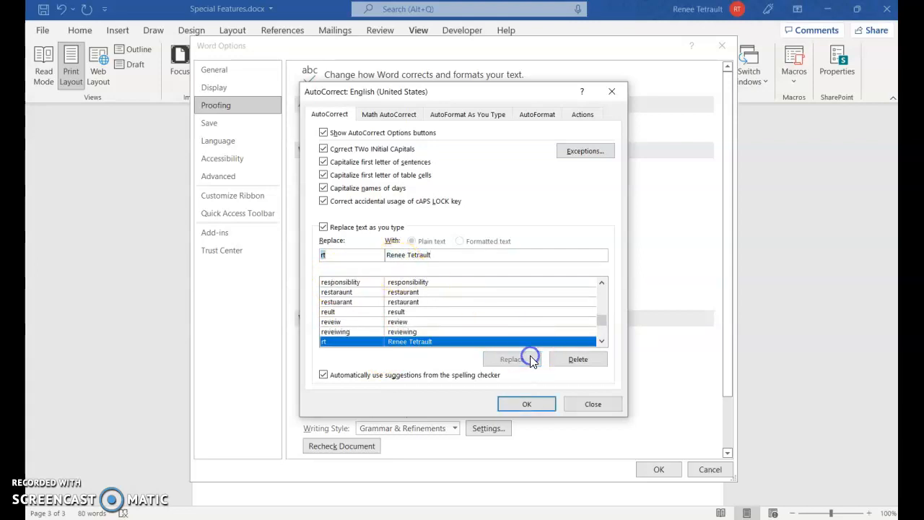
pyautogui.click(531, 402)
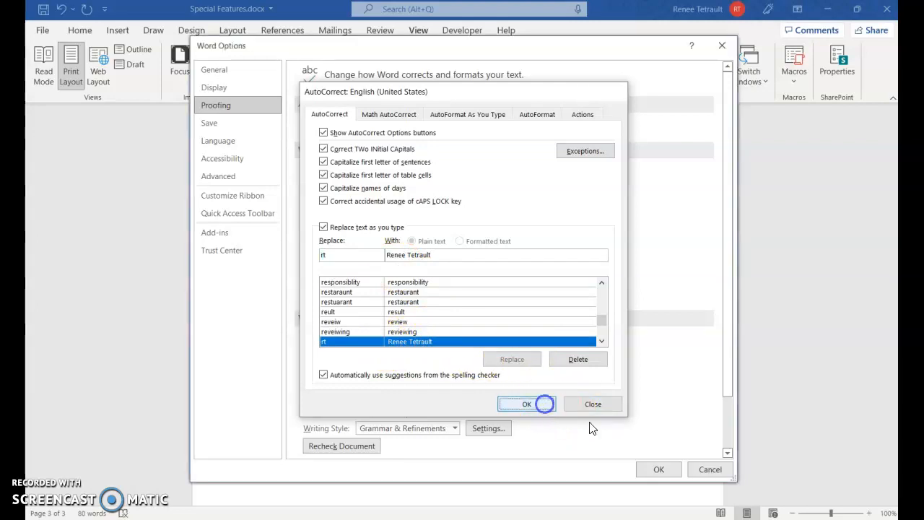
pyautogui.click(651, 473)
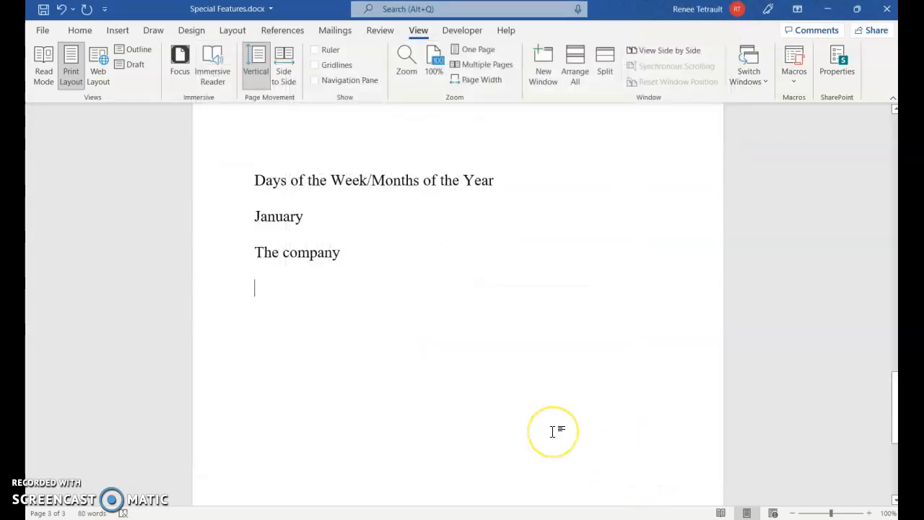
# Enter STCC in upper and lower case on four lines below The company, and undo the AutoCorrect replacement on the fourth line.
pyautogui.press('Return')
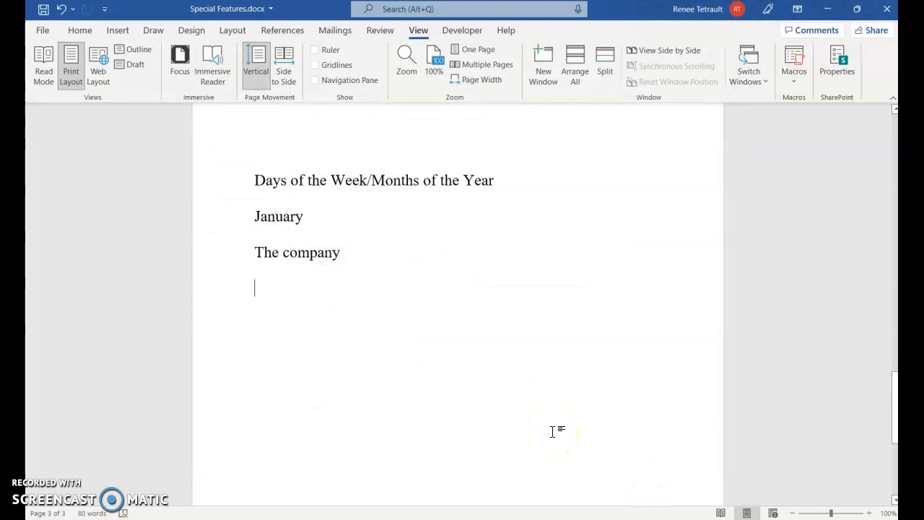
pyautogui.write('STCC')
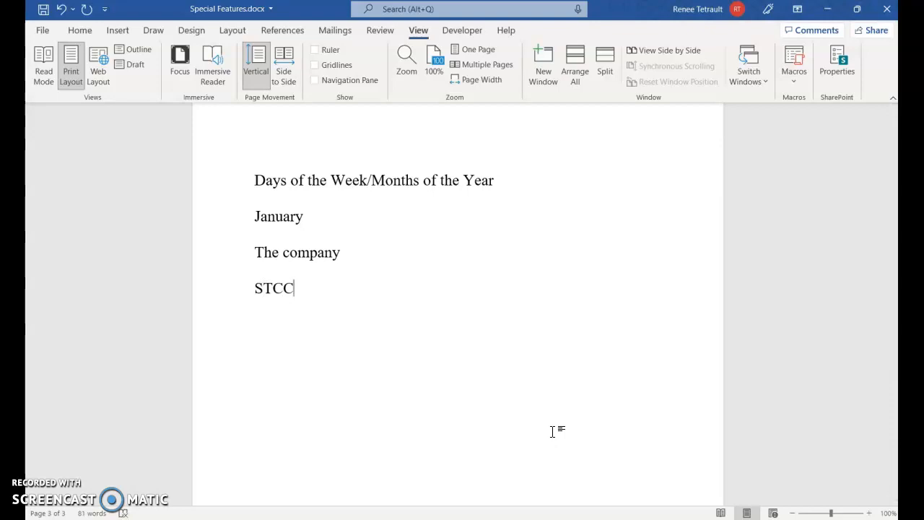
pyautogui.press('Return')
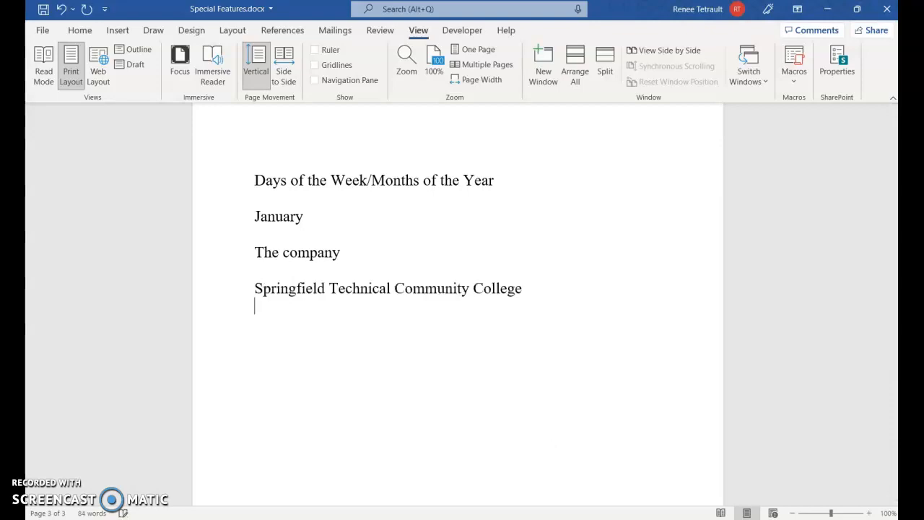
pyautogui.write('stcc ')
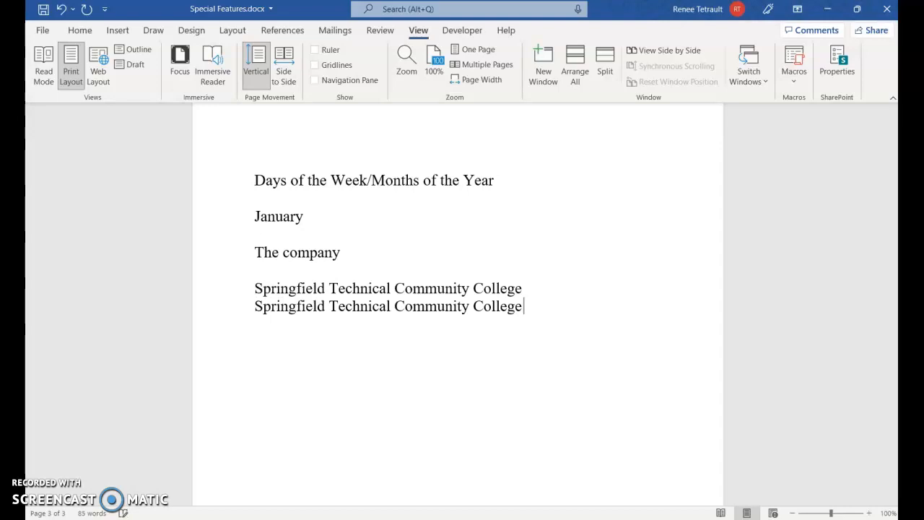
pyautogui.write('STCC')
pyautogui.press('Return')
pyautogui.write('STCC')
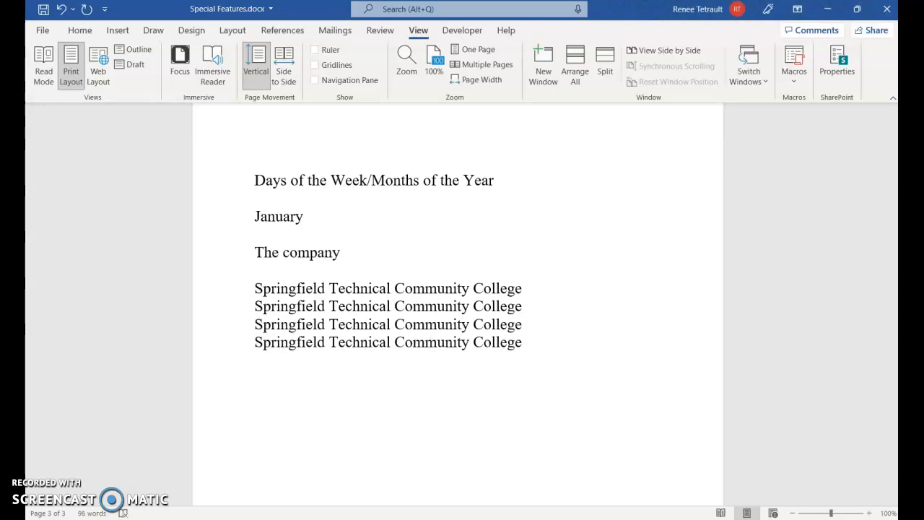
pyautogui.hotkey('ctrl', 'z')
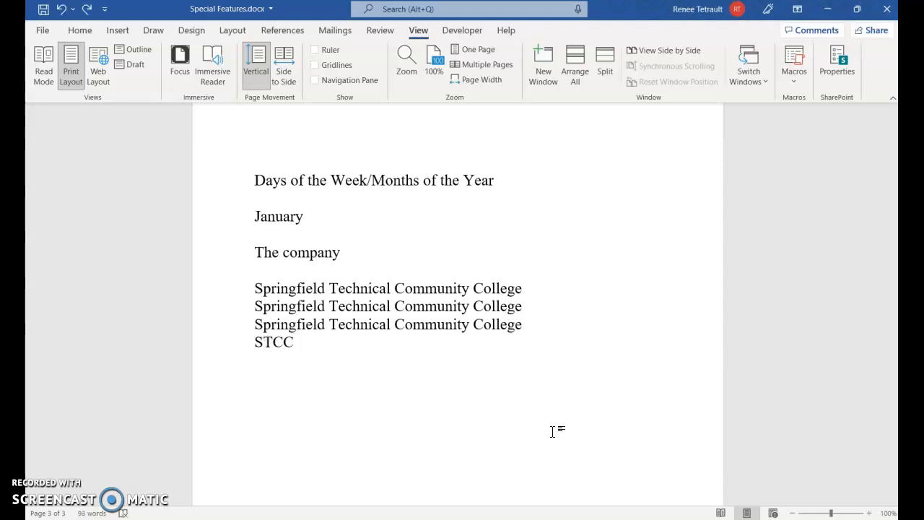
# Enter rt and RT on two new lines below STCC, and undo the AutoCorrect replacement of the uppercase RT.
pyautogui.press('Return')
pyautogui.write('ty')
pyautogui.press('BackSpace')
pyautogui.press('BackSpace')
pyautogui.write('rt')
pyautogui.press('Return')
pyautogui.write('RT')
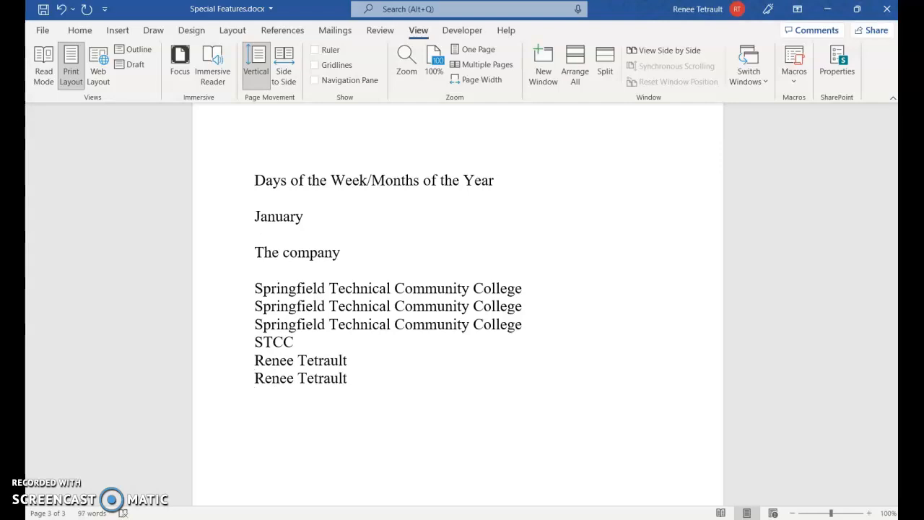
pyautogui.hotkey('ctrl', 'z')
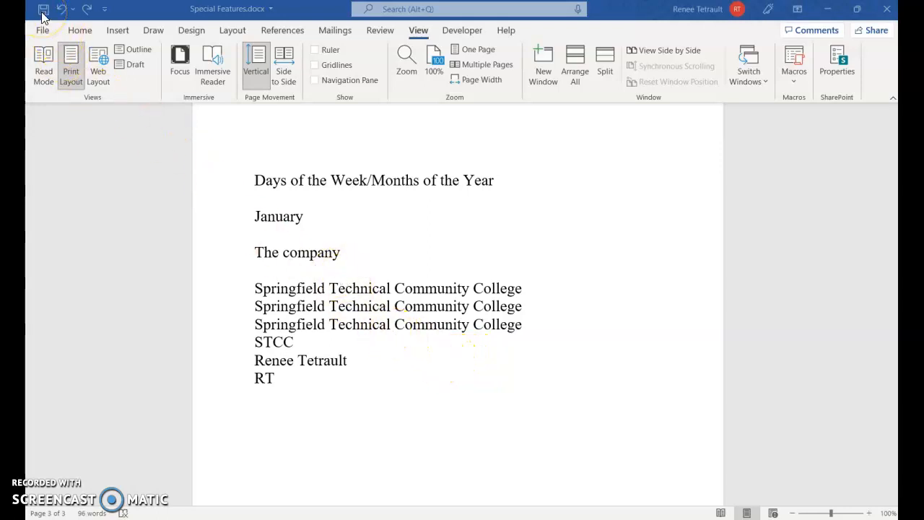
# Show the Quick Access Toolbar below the ribbon, and return it above the ribbon.
pyautogui.click(105, 9)
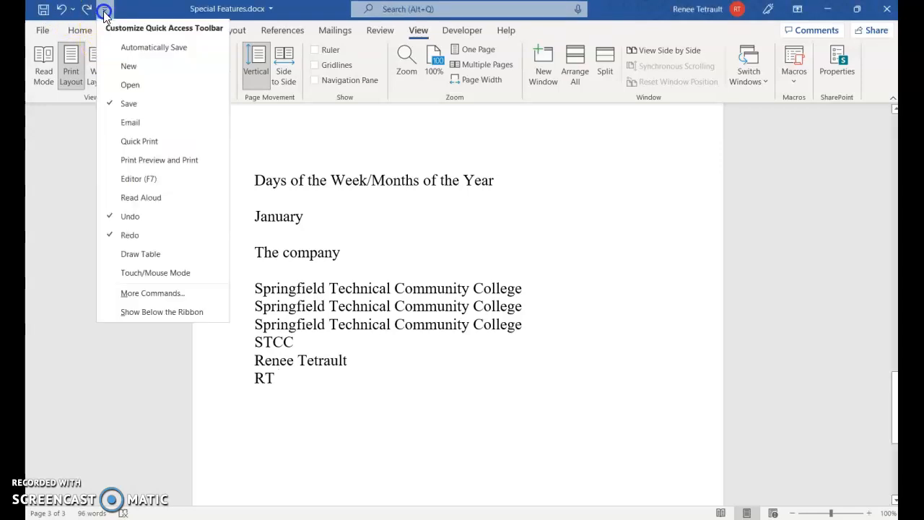
pyautogui.click(154, 314)
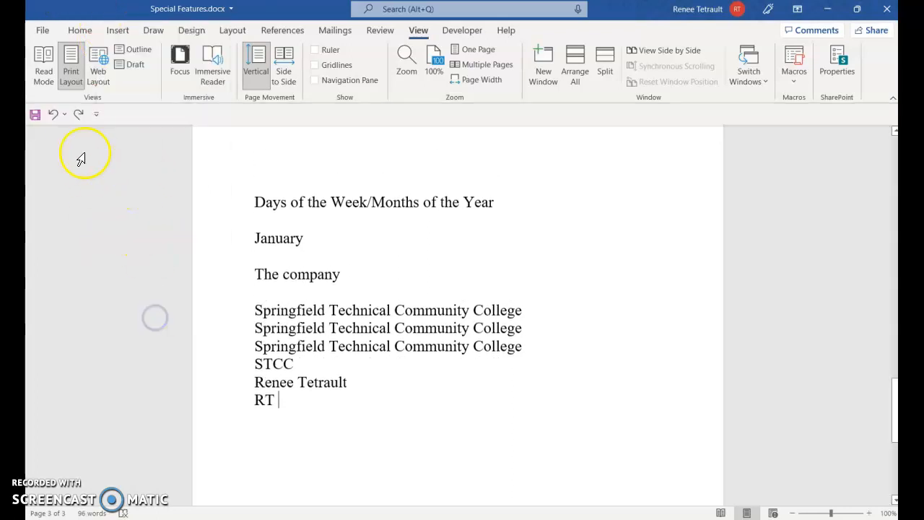
pyautogui.click(96, 114)
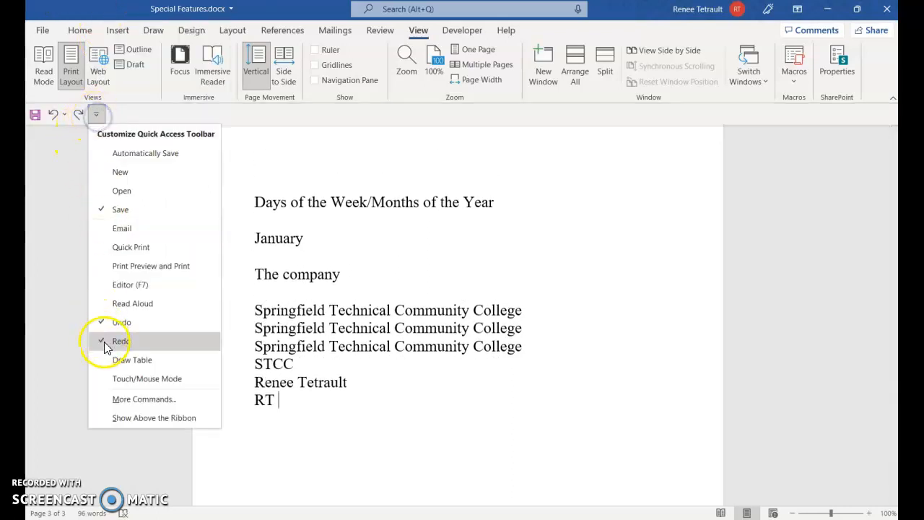
pyautogui.click(141, 418)
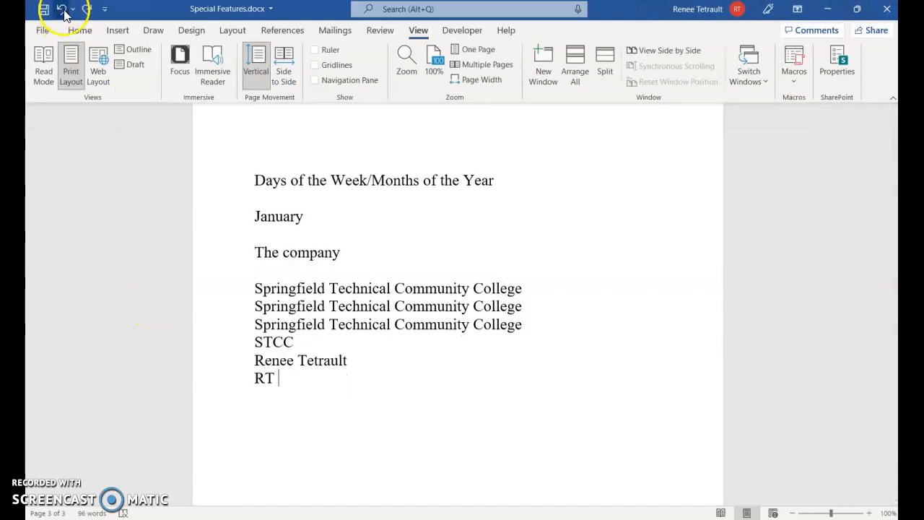